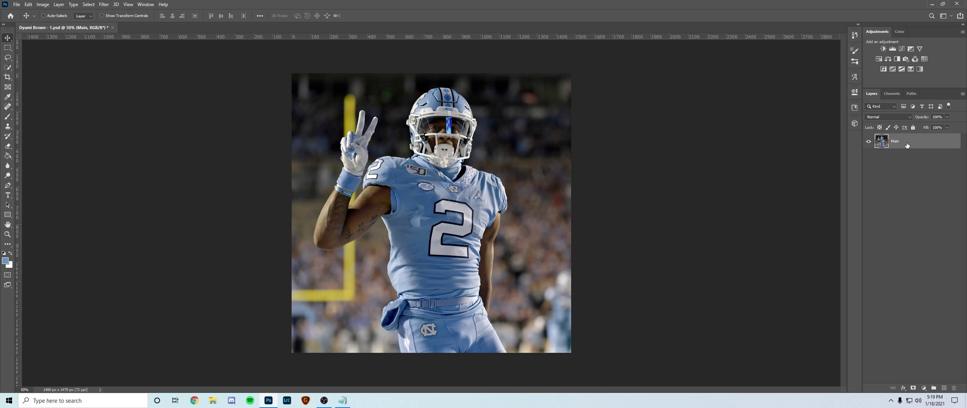
# Duplicate the Main layer under the name Skin and open the copy in Topaz Adjust 5.
pyautogui.moveTo(905, 147); pyautogui.dragTo(943, 387)
pyautogui.write('in')
pyautogui.press('Return')
pyautogui.click(104, 4)
pyautogui.click(207, 166)
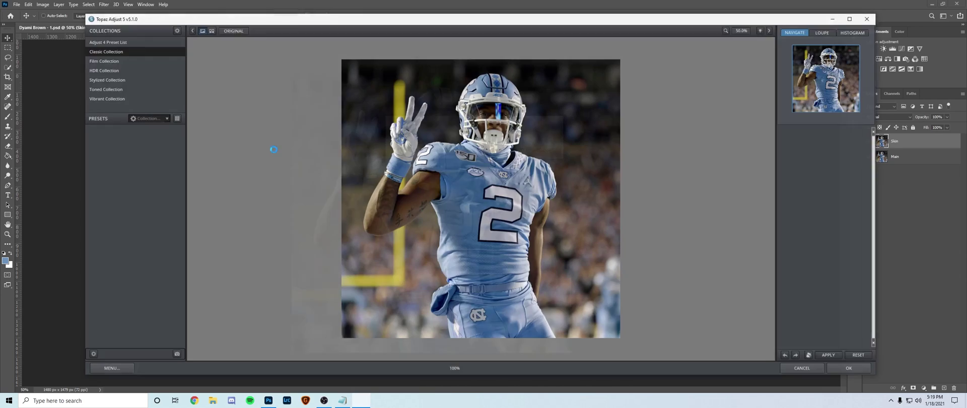
# Apply the Vivacious preset from the Stylized Collection to the Skin layer, adjusting its Overall Transparency.
pyautogui.click(111, 81)
pyautogui.scroll(-5, 138, 297)
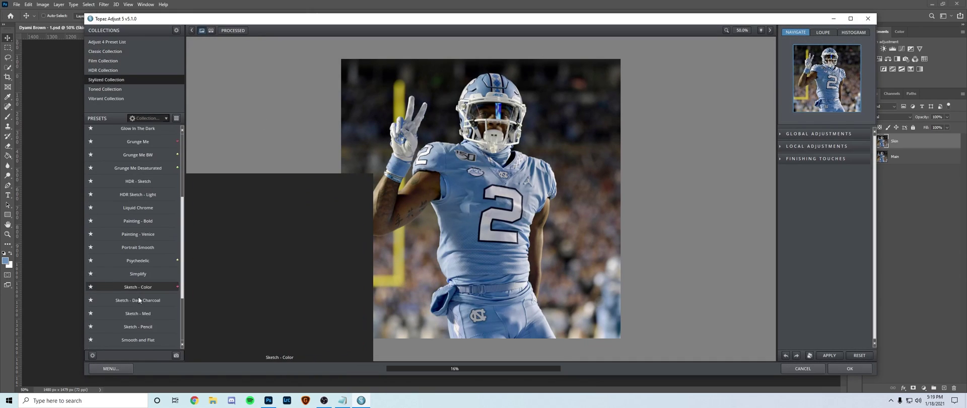
pyautogui.click(141, 327)
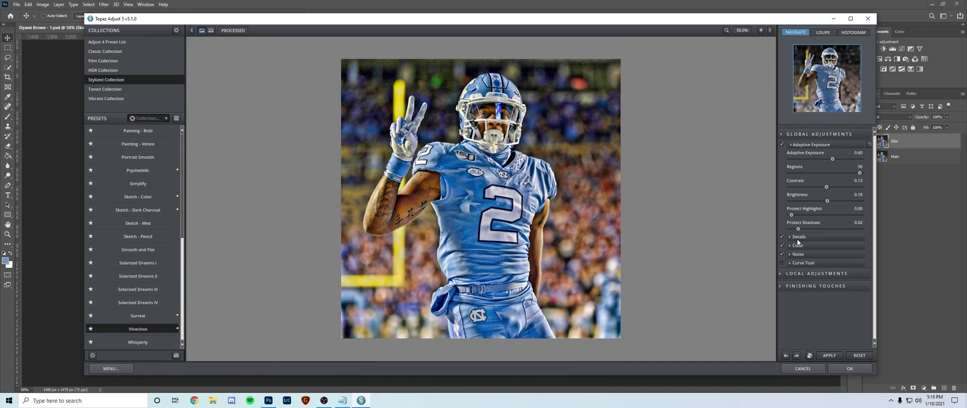
pyautogui.click(804, 285)
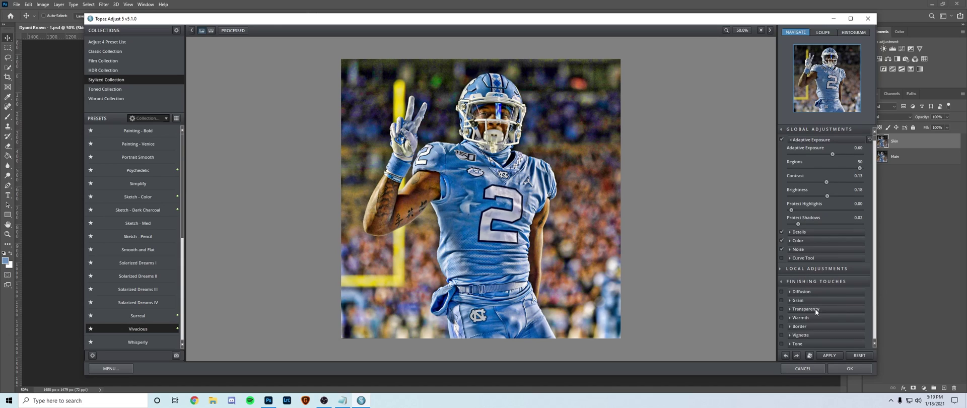
pyautogui.click(814, 309)
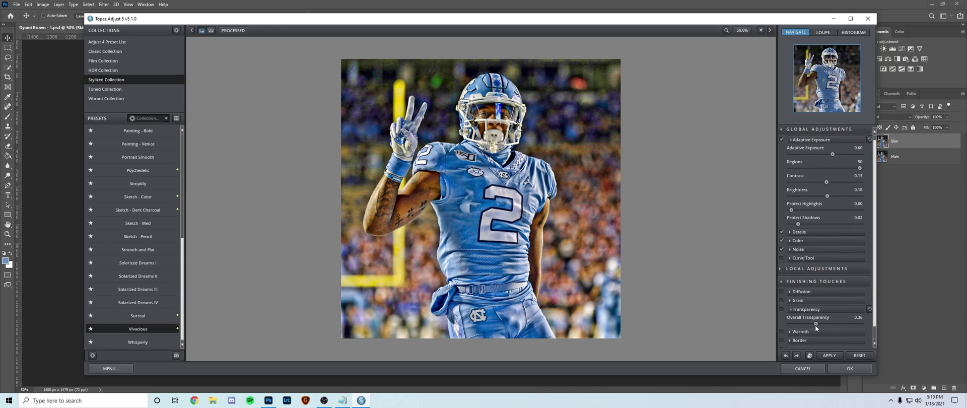
pyautogui.click(825, 356)
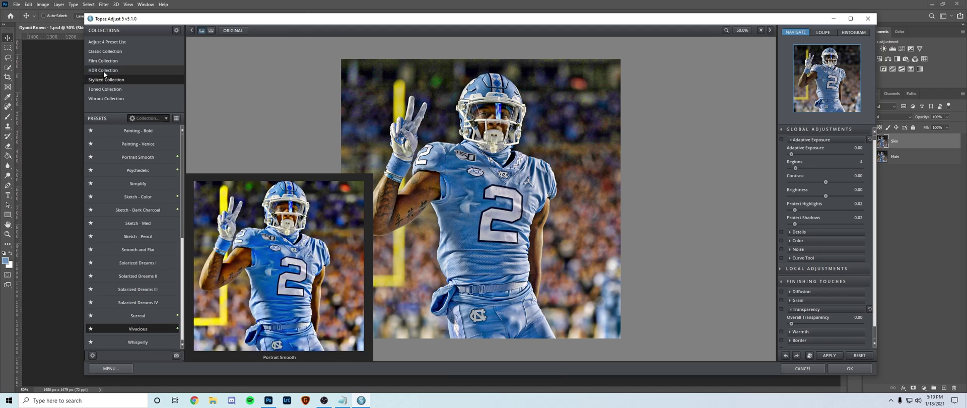
# Choose the Psychedelic preset, and apply the HDR Collection's Dynamic Pop preset with Overall Transparency at 0.64.
pyautogui.click(122, 170)
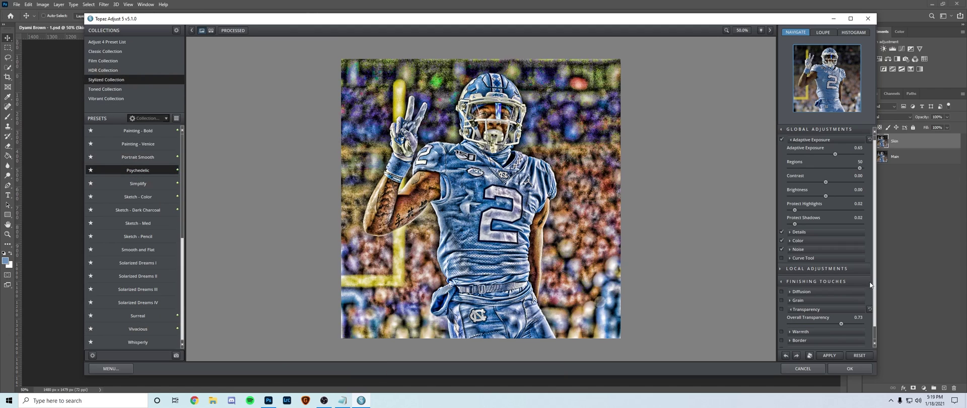
pyautogui.click(114, 71)
pyautogui.click(142, 145)
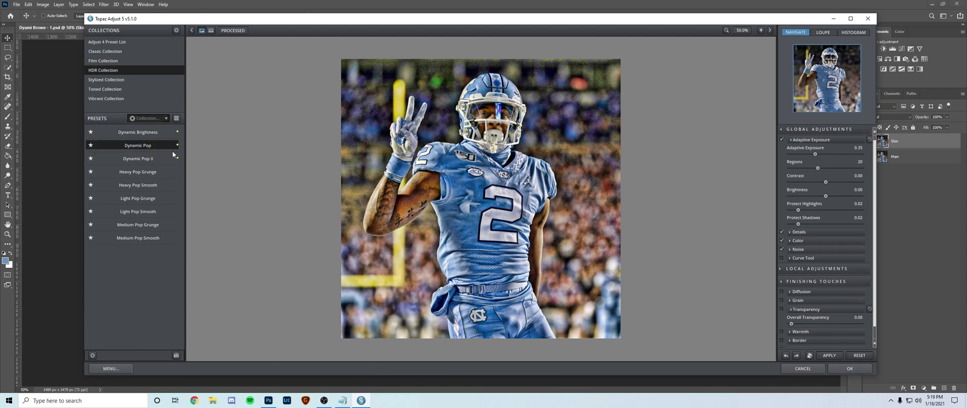
pyautogui.moveTo(851, 324); pyautogui.dragTo(836, 325)
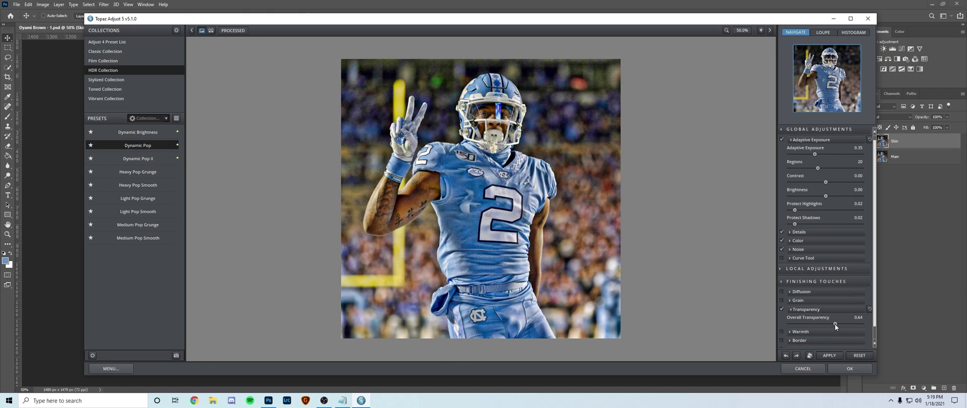
pyautogui.click(828, 355)
# Try the Classic Collection's Photo Pop preset, choose Mild Contrast Pop and commit the Topaz Adjust effects to the Skin layer.
pyautogui.click(119, 51)
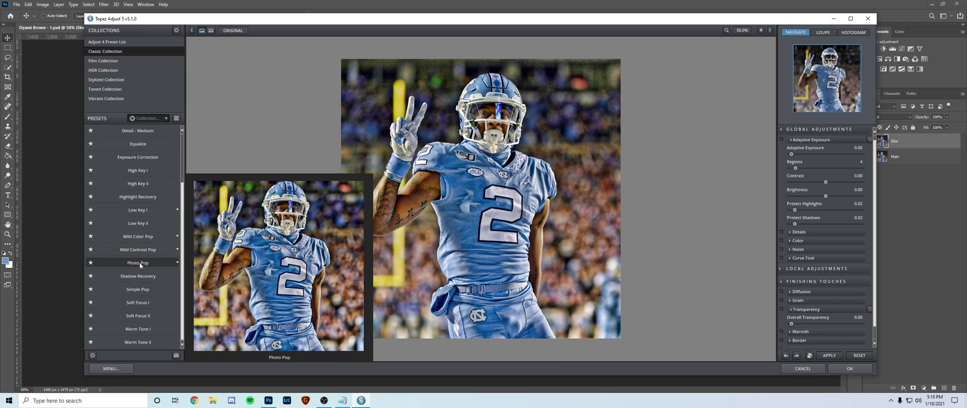
pyautogui.click(139, 262)
pyautogui.click(138, 249)
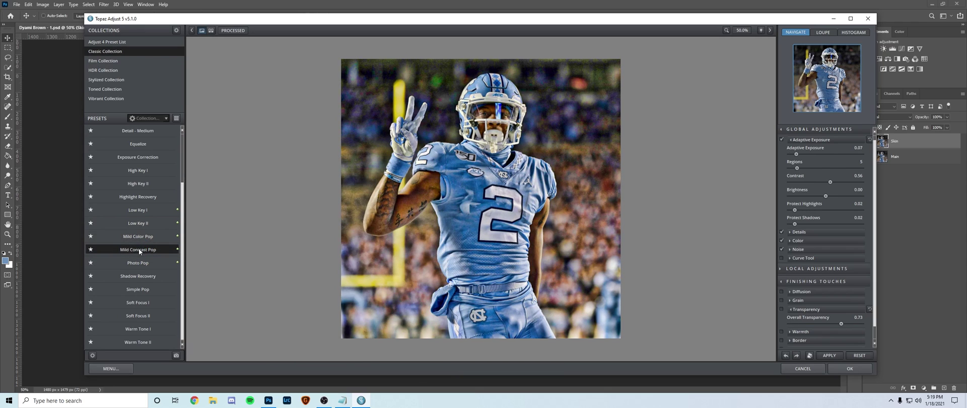
pyautogui.click(849, 368)
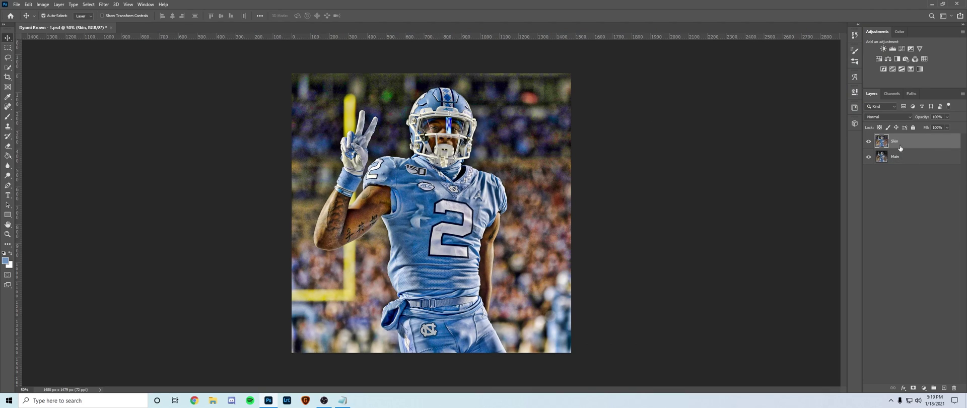
# Duplicate the Skin layer and name the copy Blurr.
pyautogui.hotkey('ctrl', 'j')
pyautogui.write('Blurr')
pyautogui.press('Return')
# Apply a Radial Blur to the Blurr layer with the Zoom method, Good quality and a slightly raised amount.
pyautogui.click(102, 4)
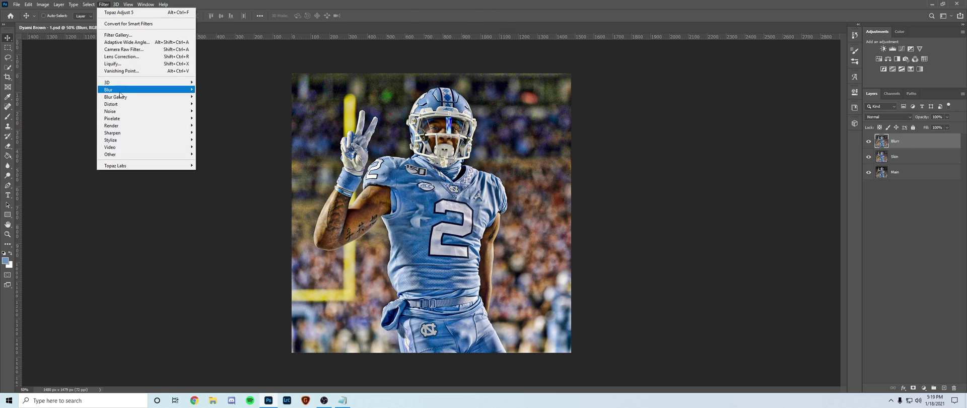
pyautogui.moveTo(123, 91)
pyautogui.click(213, 139)
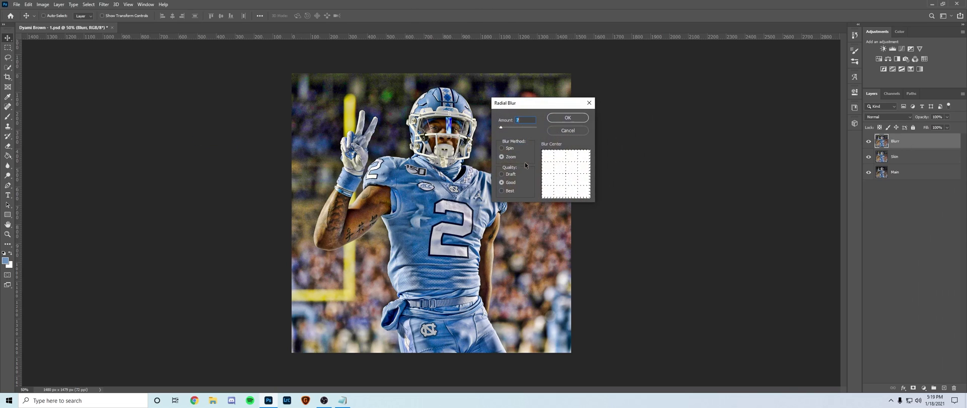
pyautogui.moveTo(501, 127); pyautogui.dragTo(503, 128)
pyautogui.press('Return')
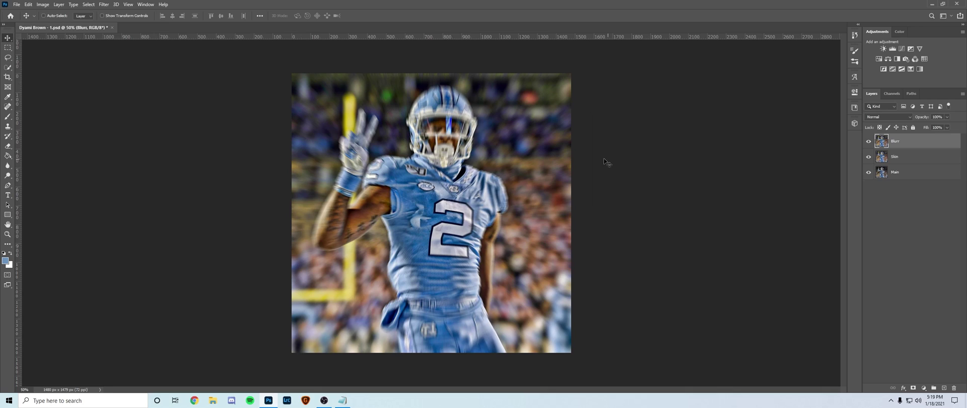
# Add a Black & White adjustment layer above the Blurr layer and name it B/W.
pyautogui.click(919, 69)
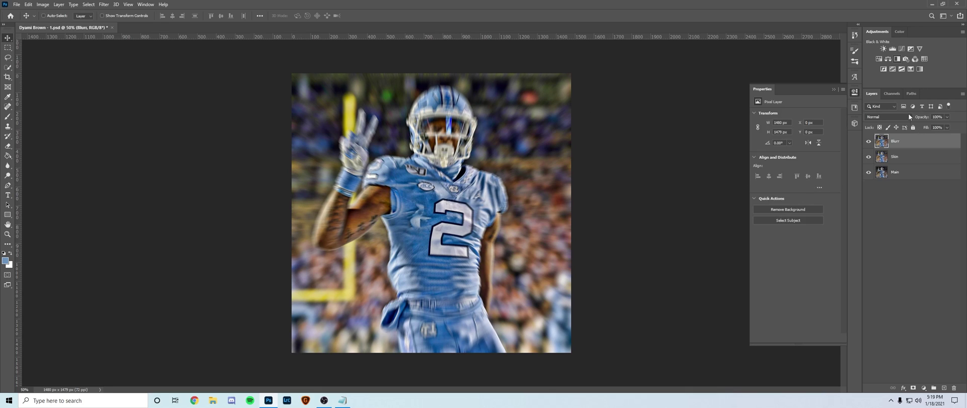
pyautogui.doubleClick(910, 142)
pyautogui.write('B/W')
pyautogui.press('Return')
# Duplicate the Skin layer, move the copy above the B/W layer and name it Mask.
pyautogui.click(893, 169)
pyautogui.hotkey('ctrl', 'j')
pyautogui.moveTo(912, 176); pyautogui.dragTo(904, 136)
pyautogui.doubleClick(898, 142)
pyautogui.press('Return')
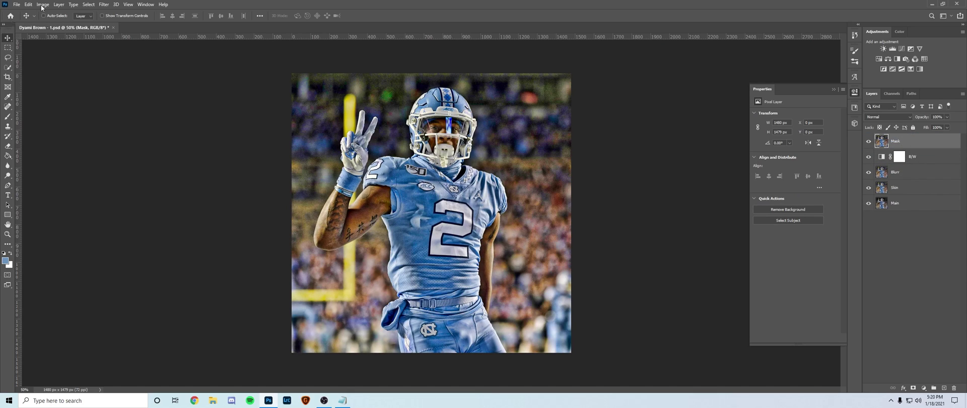
# Select the football player on the Mask layer automatically with Select Subject.
pyautogui.click(7, 57)
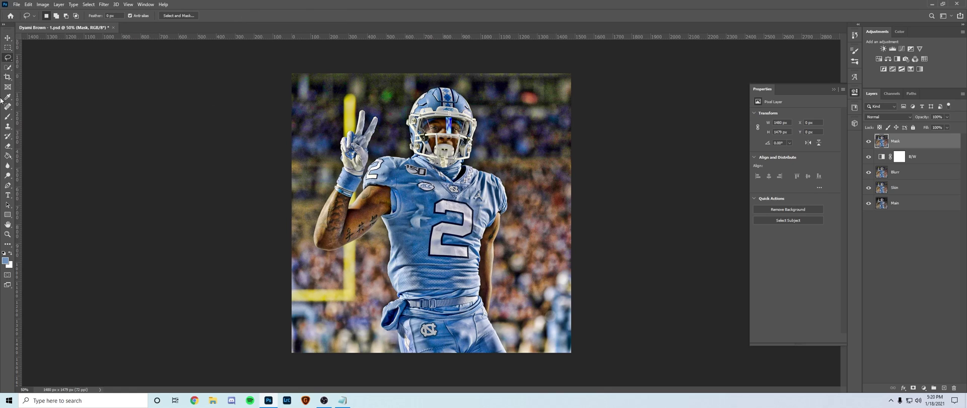
pyautogui.click(6, 68)
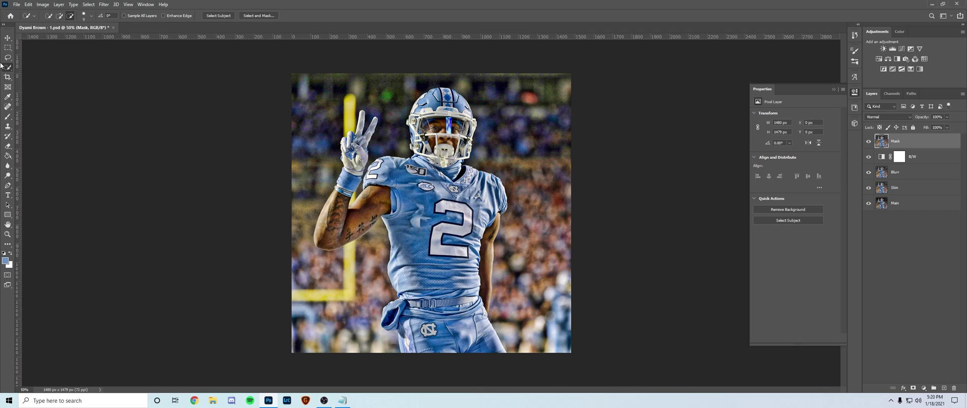
pyautogui.click(7, 38)
pyautogui.click(88, 4)
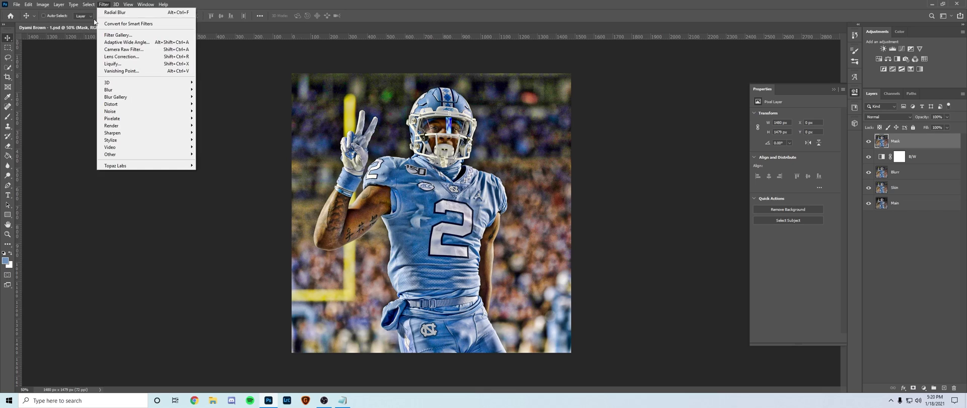
pyautogui.moveTo(89, 5)
pyautogui.click(96, 92)
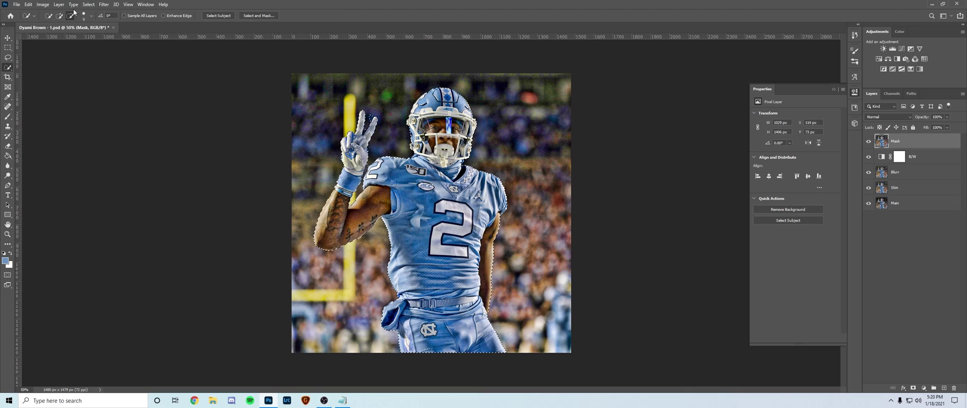
# Subtract the background gap between the raised glove and the shoulder from the player selection.
pyautogui.hotkey('ctrl', 'space')
pyautogui.moveTo(257, 104); pyautogui.dragTo(553, 120)
pyautogui.moveTo(519, 204); pyautogui.dragTo(548, 130)
pyautogui.scroll(3, 534, 320)
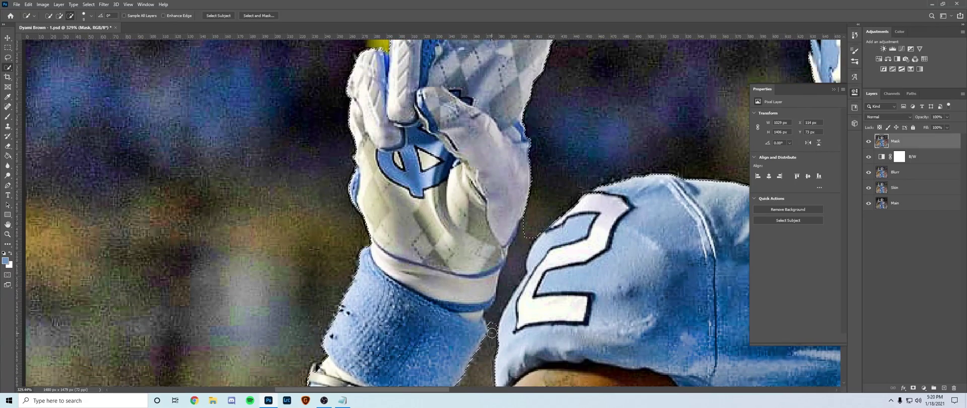
pyautogui.moveTo(491, 333)
pyautogui.mouseDown()
pyautogui.moveTo(521, 243)
pyautogui.moveTo(487, 217)
pyautogui.mouseUp()
pyautogui.hotkey('ctrl', 'space')
pyautogui.scroll(-3, 488, 217)
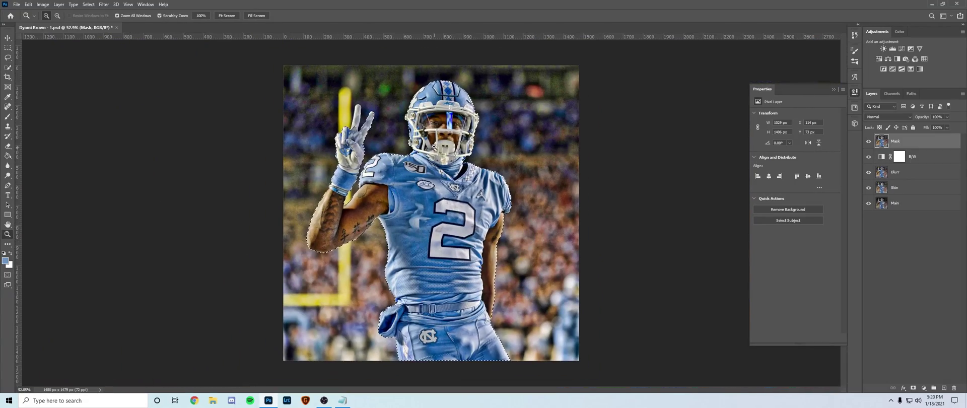
pyautogui.scroll(3, 466, 87)
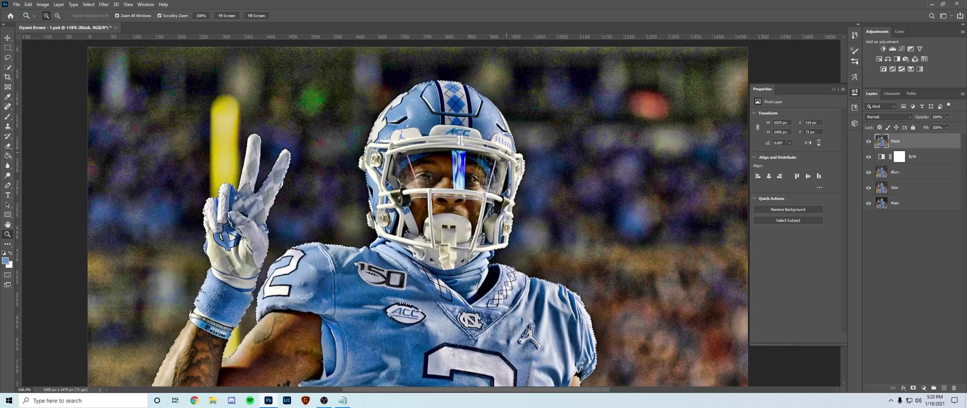
pyautogui.scroll(-3, 456, 122)
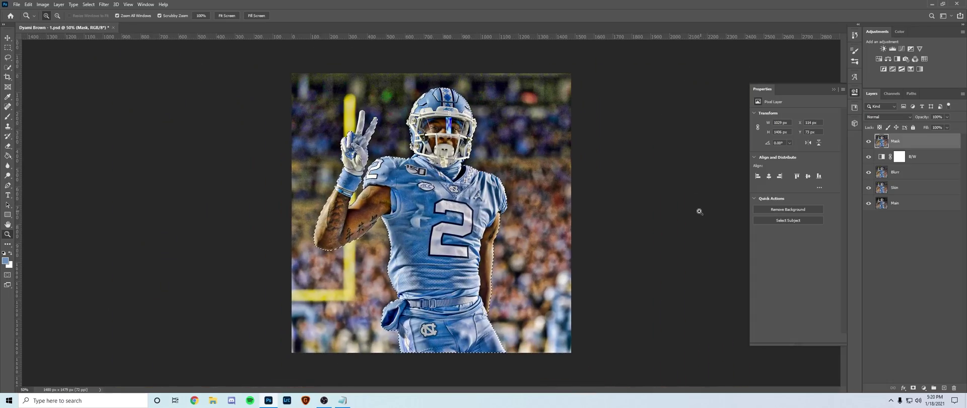
# Add the missing parts of the raised gloved fingers to the player selection with the Quick Selection tool.
pyautogui.moveTo(349, 139); pyautogui.dragTo(427, 139)
pyautogui.scroll(2, 428, 139)
pyautogui.moveTo(505, 130); pyautogui.dragTo(486, 130)
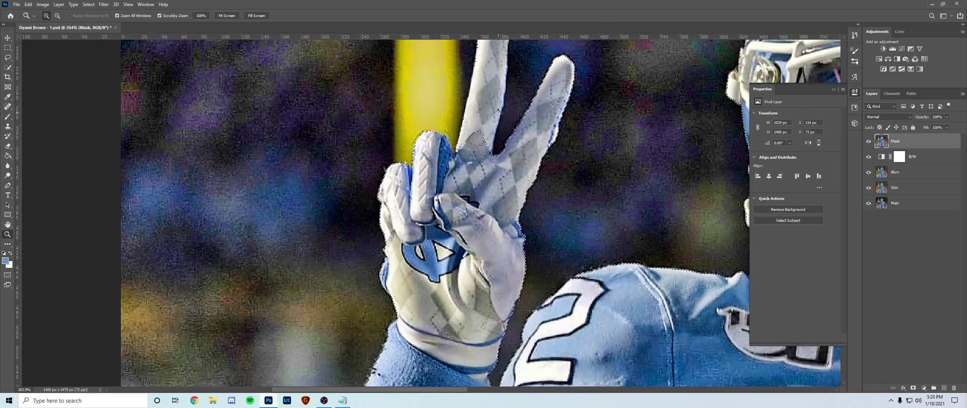
pyautogui.scroll(3, 488, 101)
pyautogui.press('w')
pyautogui.click(59, 16)
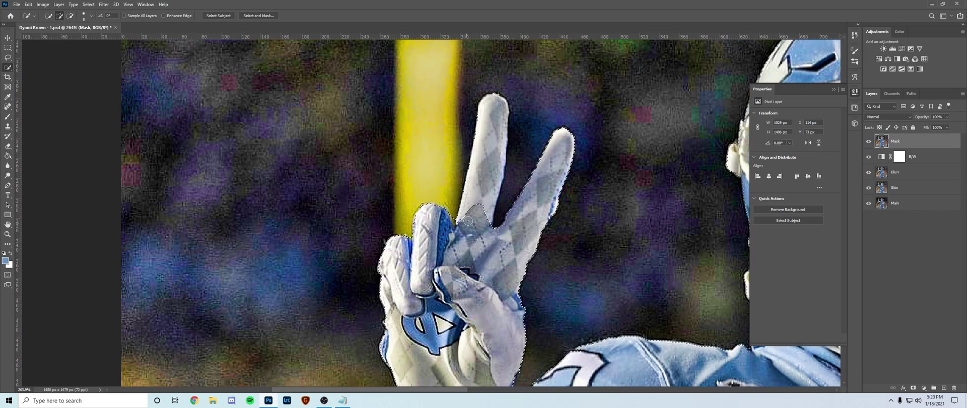
pyautogui.click(494, 110)
pyautogui.moveTo(495, 159)
pyautogui.mouseDown()
pyautogui.moveTo(481, 141)
pyautogui.moveTo(477, 152)
pyautogui.moveTo(495, 158)
pyautogui.moveTo(500, 144)
pyautogui.moveTo(499, 158)
pyautogui.moveTo(495, 144)
pyautogui.moveTo(439, 143)
pyautogui.moveTo(486, 146)
pyautogui.mouseUp()
pyautogui.click(500, 145)
# Mask the Mask layer to the selected player and convert it to a smart object.
pyautogui.press('z')
pyautogui.click(912, 388)
pyautogui.rightClick(915, 143)
pyautogui.click(856, 180)
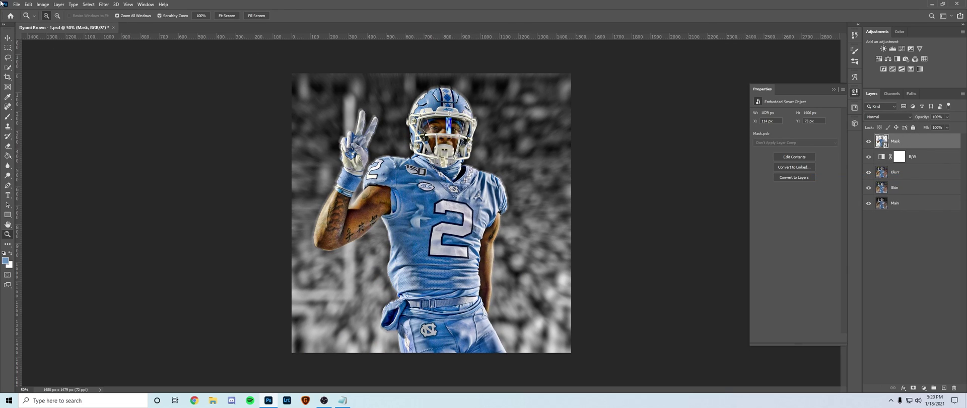
# Place texture 278 from the Textures folder as an embedded image and enlarge it to about 1520 by 1520 px, covering the canvas.
pyautogui.click(12, 40)
pyautogui.click(16, 4)
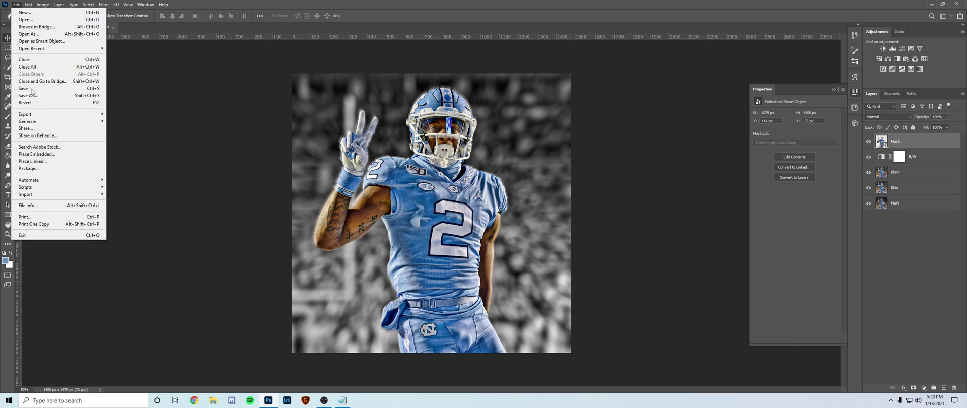
pyautogui.click(34, 151)
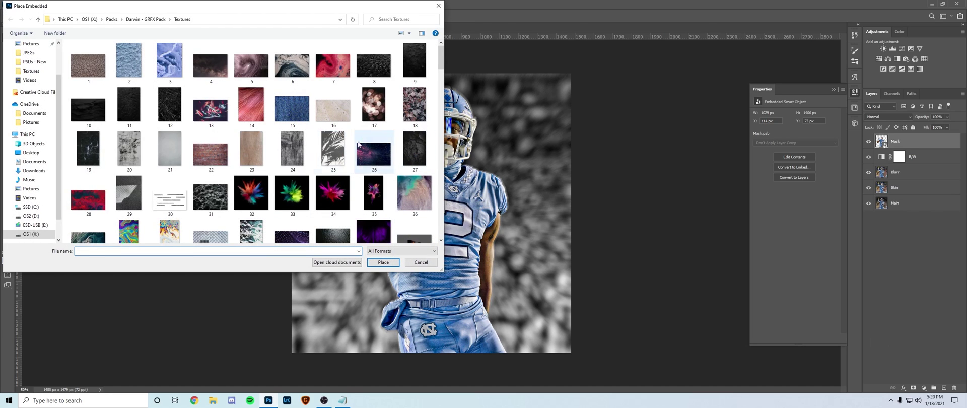
pyautogui.moveTo(285, 7); pyautogui.dragTo(416, 30)
pyautogui.scroll(-20, 382, 131)
pyautogui.scroll(2, 376, 151)
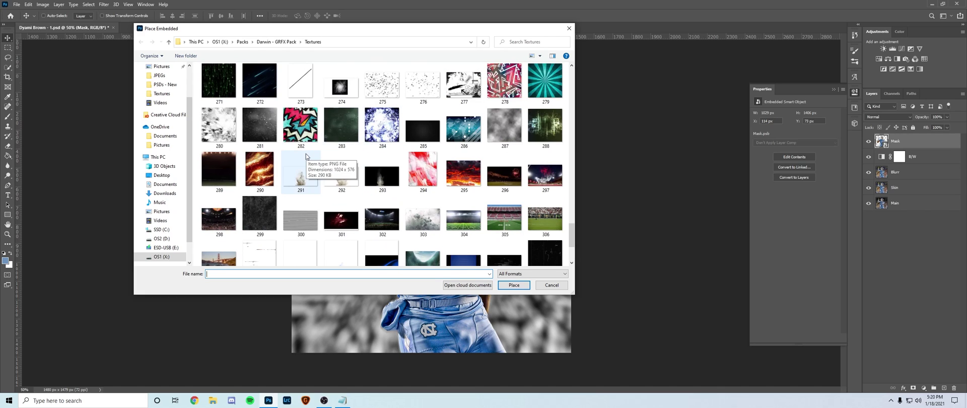
pyautogui.scroll(3, 375, 148)
pyautogui.scroll(2, 363, 149)
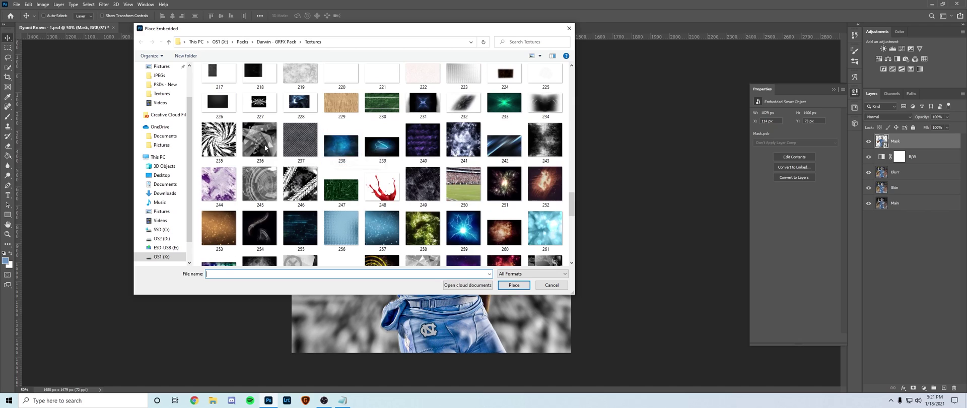
pyautogui.scroll(-2, 348, 150)
pyautogui.scroll(2, 328, 151)
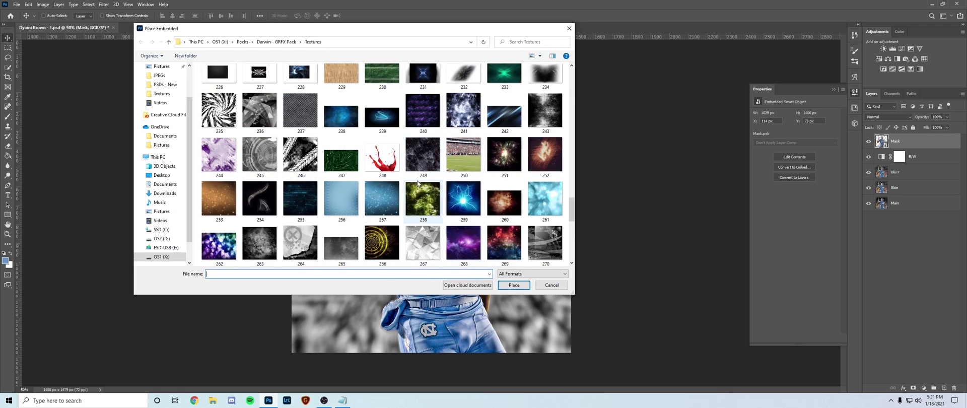
pyautogui.scroll(-2, 405, 176)
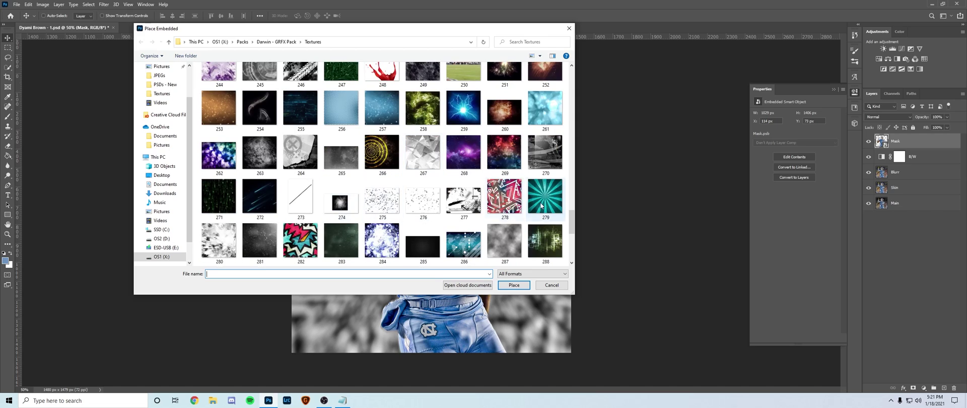
pyautogui.doubleClick(503, 199)
pyautogui.moveTo(460, 183); pyautogui.dragTo(580, 76)
pyautogui.press('Return')
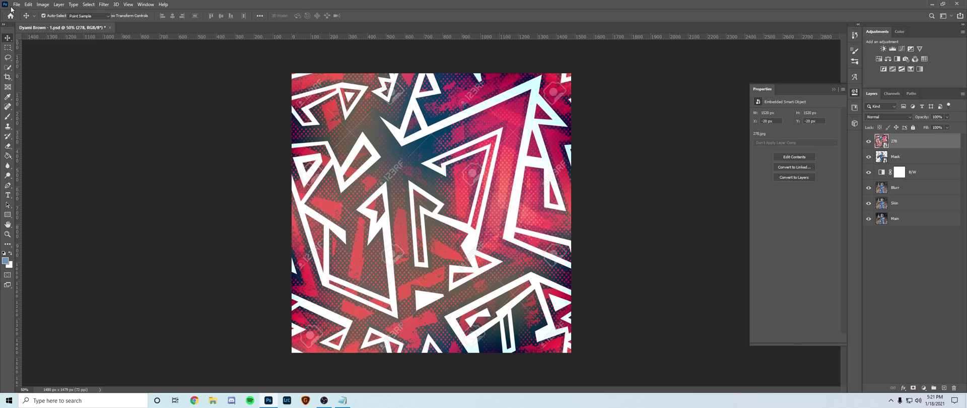
# Turn texture 278 black and white with a Black & White adjustment and convert the layer to a smart object.
pyautogui.hotkey('ctrl', 'alt', 'shift', 'b')
pyautogui.press('Return')
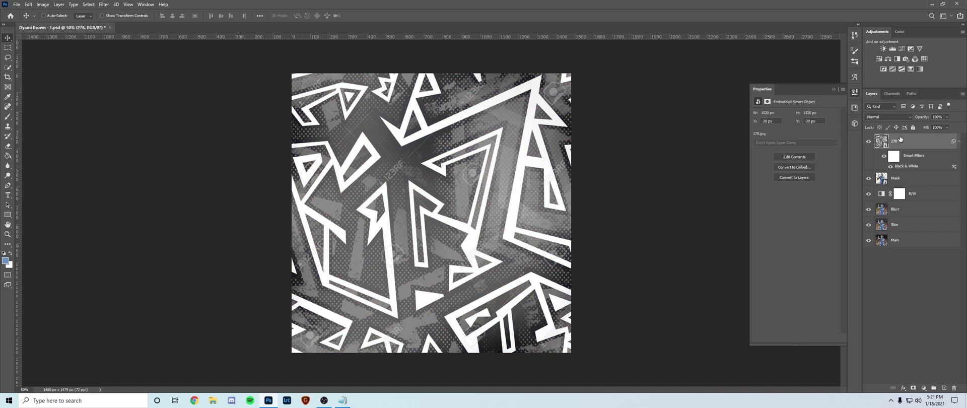
pyautogui.rightClick(900, 139)
pyautogui.click(901, 146)
# Rename the texture 278 layer Arrow and move it directly below the B/W adjustment layer.
pyautogui.doubleClick(895, 141)
pyautogui.press('Return')
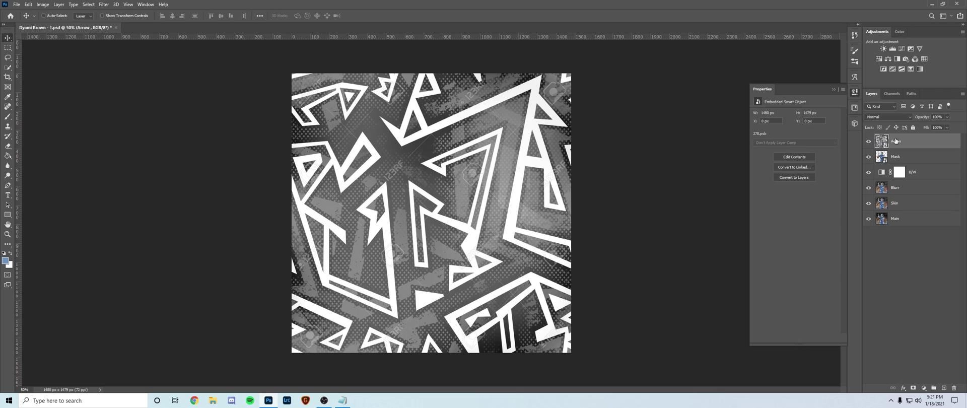
pyautogui.moveTo(895, 141); pyautogui.dragTo(907, 176)
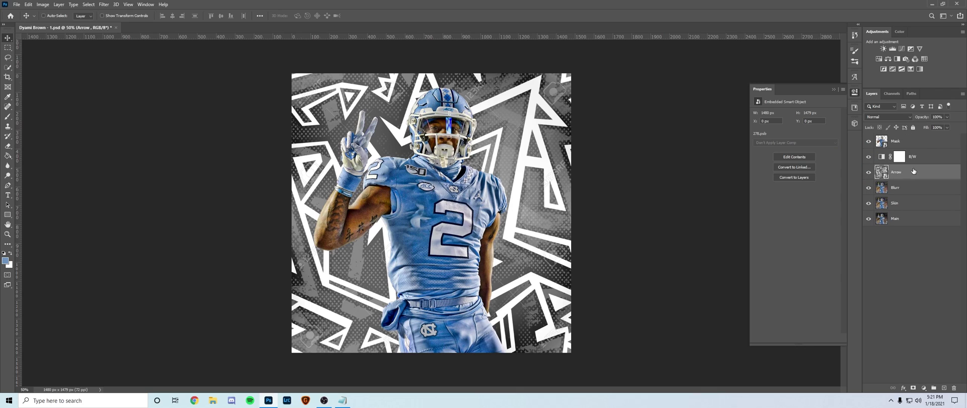
# Blend the Arrow layer in Overlay mode with its fill at 84% and its opacity at 86%.
pyautogui.click(883, 119)
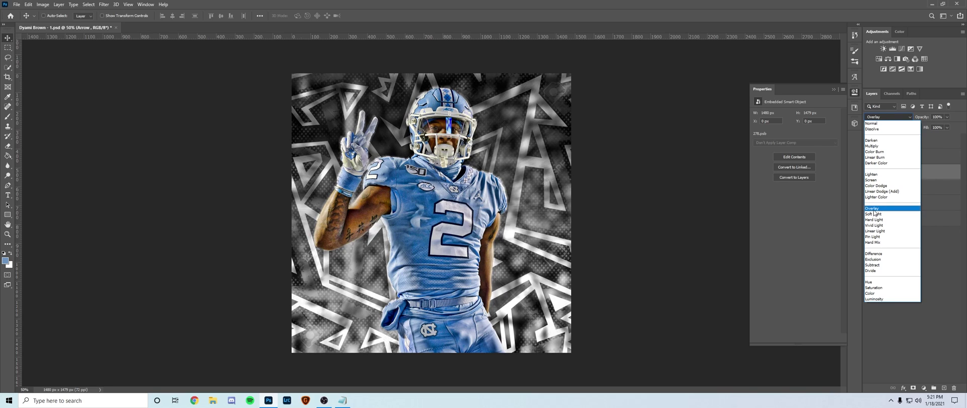
pyautogui.click(872, 208)
pyautogui.click(945, 128)
pyautogui.click(942, 138)
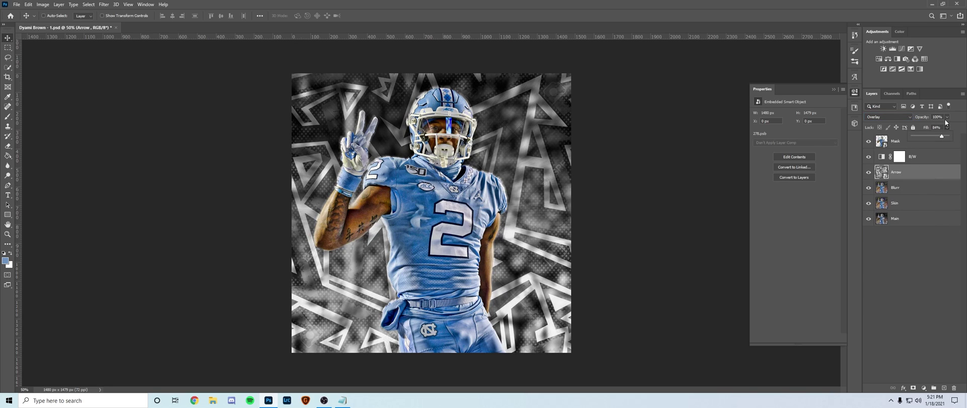
pyautogui.click(947, 117)
pyautogui.click(942, 126)
pyautogui.click(915, 173)
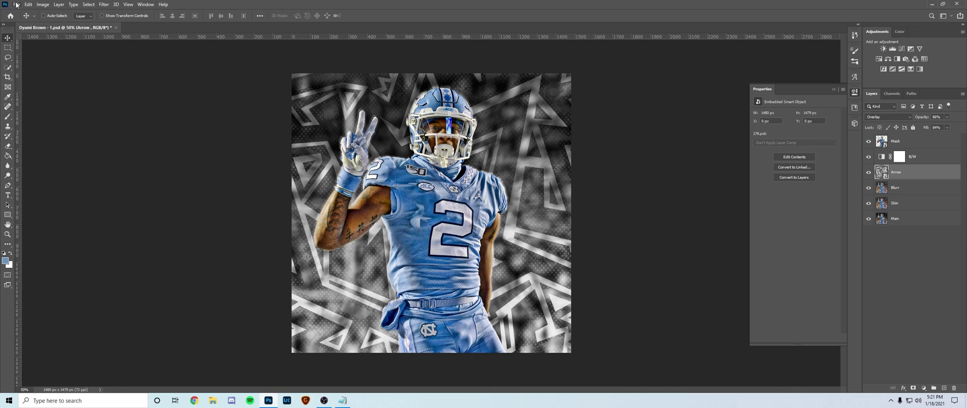
# Place the blue lightning texture 259 from the Textures folder as an embedded image.
pyautogui.click(16, 5)
pyautogui.click(35, 155)
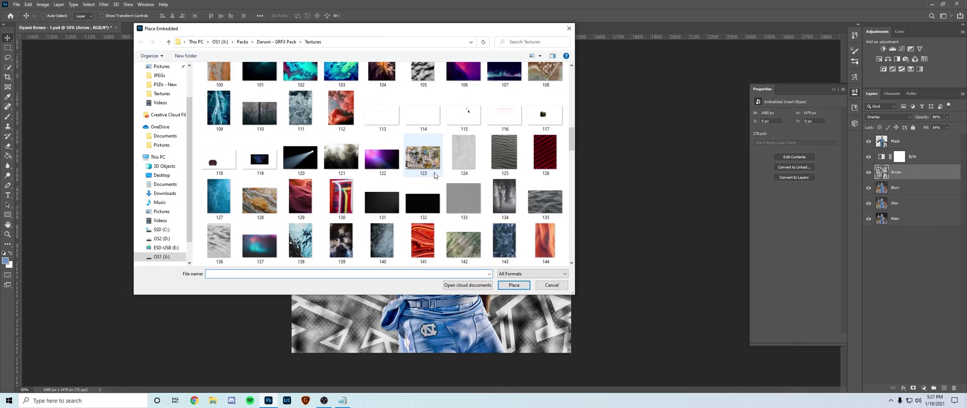
pyautogui.scroll(-15, 434, 172)
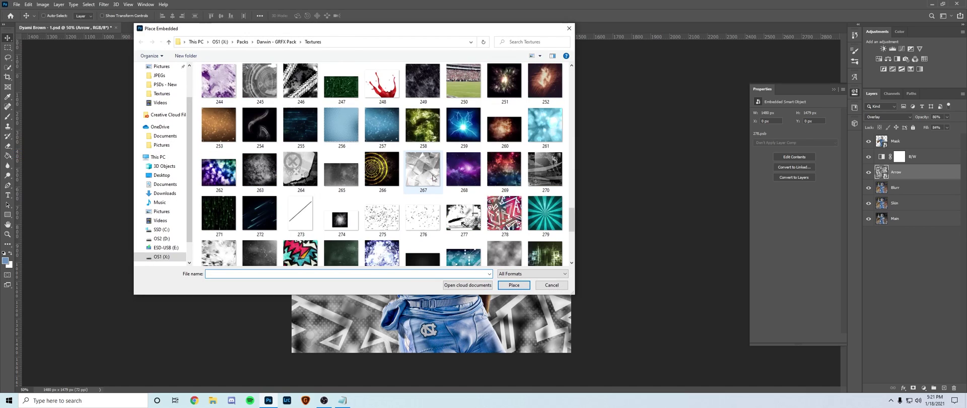
pyautogui.scroll(2, 433, 177)
pyautogui.scroll(-3, 382, 182)
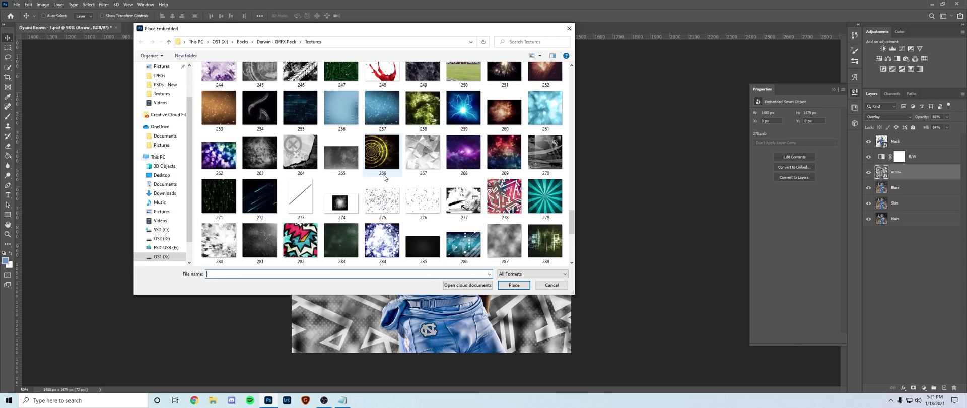
pyautogui.scroll(11, 353, 199)
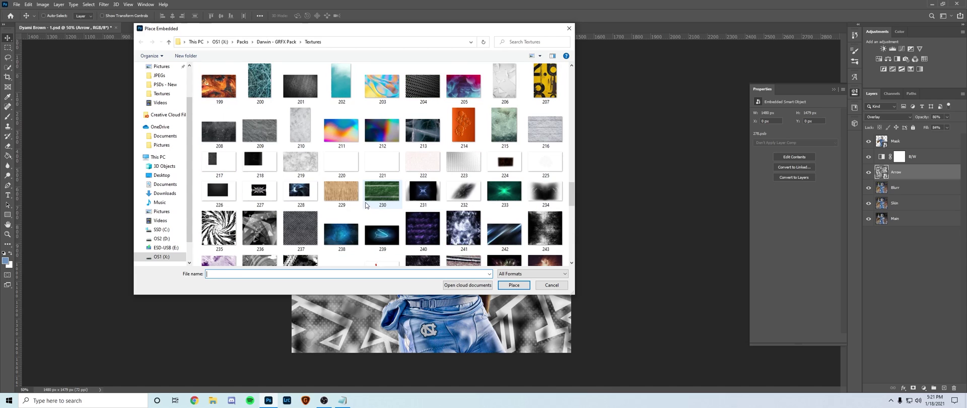
pyautogui.scroll(-12, 381, 198)
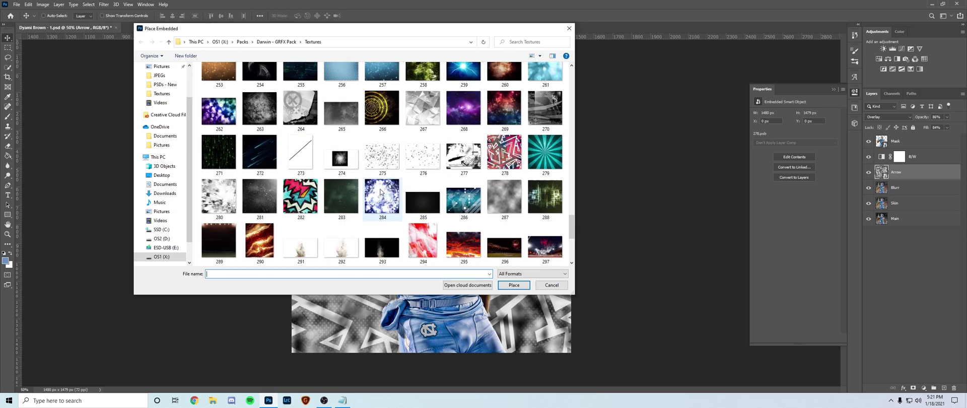
pyautogui.scroll(2, 464, 91)
pyautogui.doubleClick(464, 96)
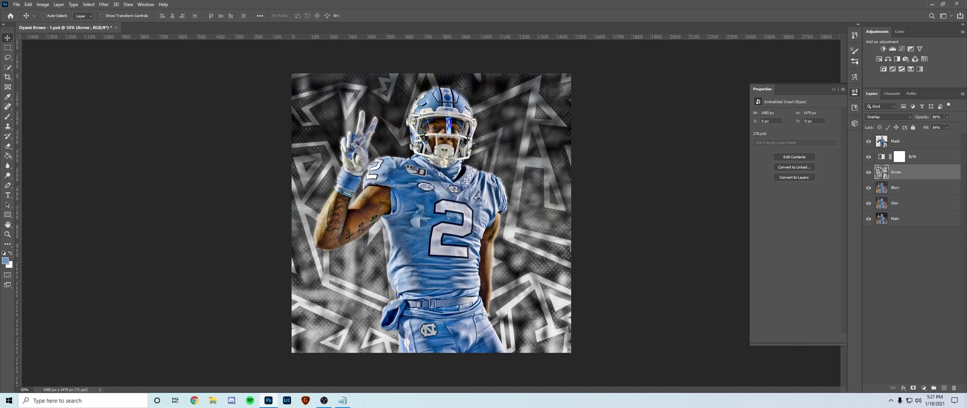
# Enlarge the lightning texture to about 1820 by 1820 px and move its layer directly below the Mask layer.
pyautogui.moveTo(503, 150); pyautogui.dragTo(624, 60)
pyautogui.press('Return')
pyautogui.moveTo(909, 151); pyautogui.dragTo(905, 149)
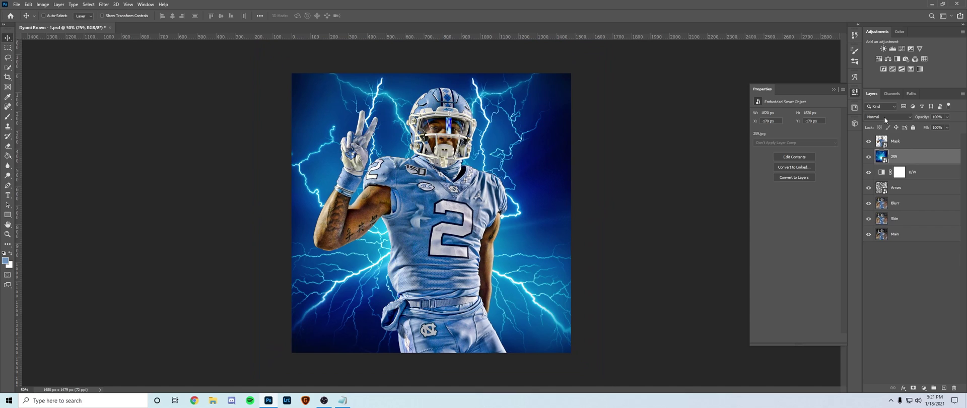
pyautogui.moveTo(425, 192); pyautogui.dragTo(425, 191)
# Shift the lightning texture's hue towards cyan with Hue/Saturation and convert the layer to a smart object.
pyautogui.hotkey('ctrl', 'u')
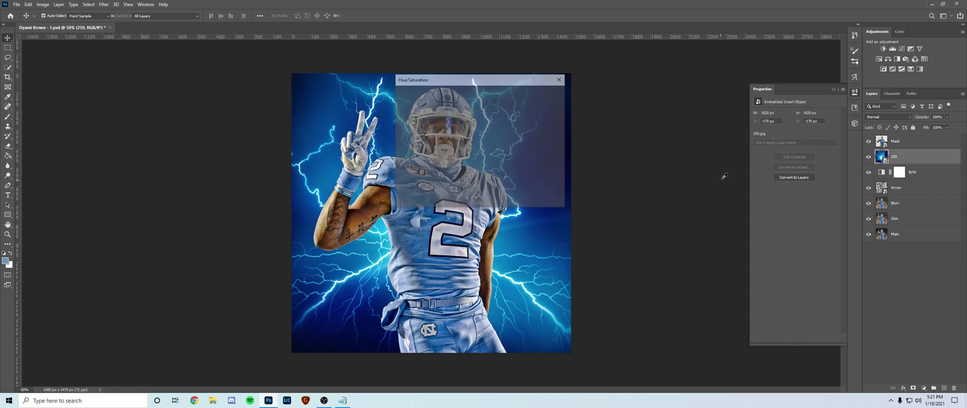
pyautogui.moveTo(455, 79); pyautogui.dragTo(733, 115)
pyautogui.moveTo(734, 166); pyautogui.dragTo(736, 182)
pyautogui.press('Return')
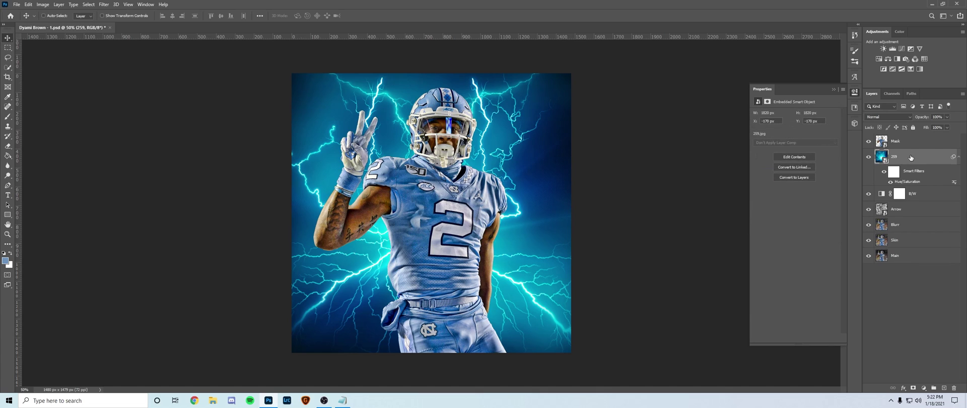
pyautogui.rightClick(910, 157)
pyautogui.click(838, 144)
# Compare blend modes on the lightning layer and set it to Linear Dodge (Add).
pyautogui.click(887, 116)
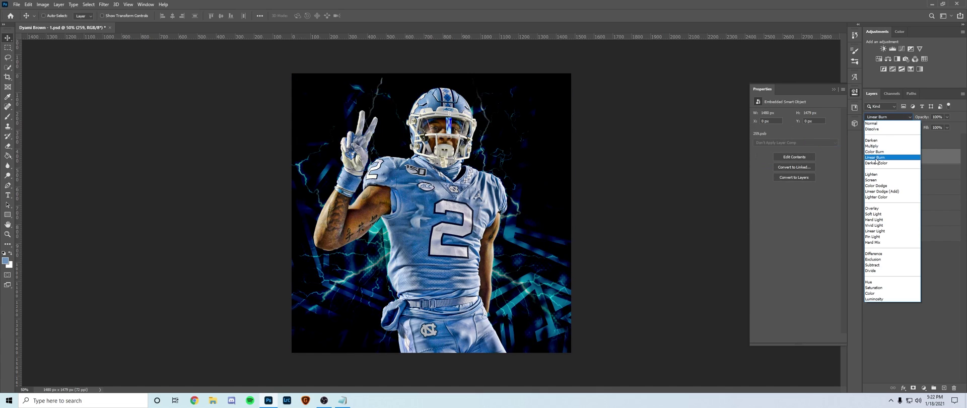
pyautogui.press('Down')
pyautogui.press('Down')
pyautogui.press('Down')
pyautogui.press('Down')
pyautogui.press('Down')
pyautogui.press('Down')
pyautogui.press('Up')
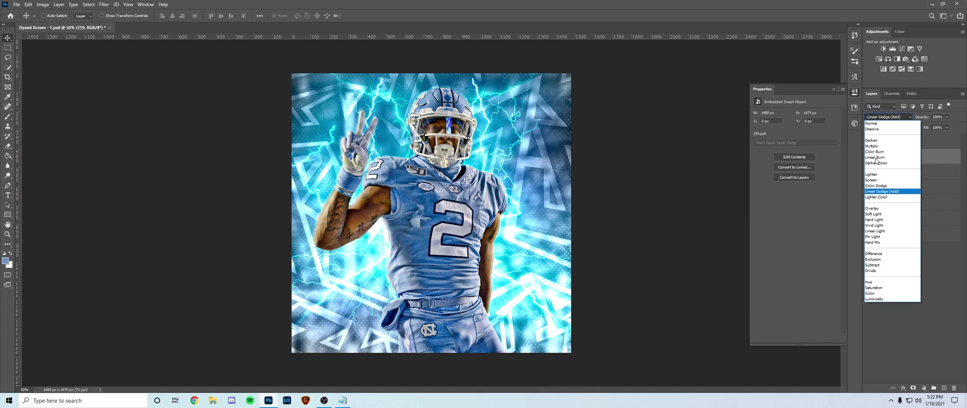
pyautogui.press('Up')
pyautogui.press('Down')
pyautogui.press('Up')
pyautogui.press('Down')
pyautogui.press('Up')
pyautogui.press('Down')
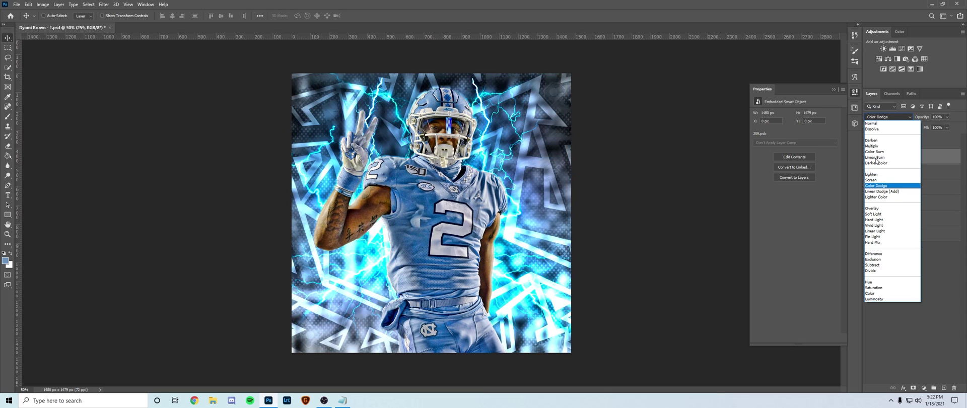
pyautogui.press('Return')
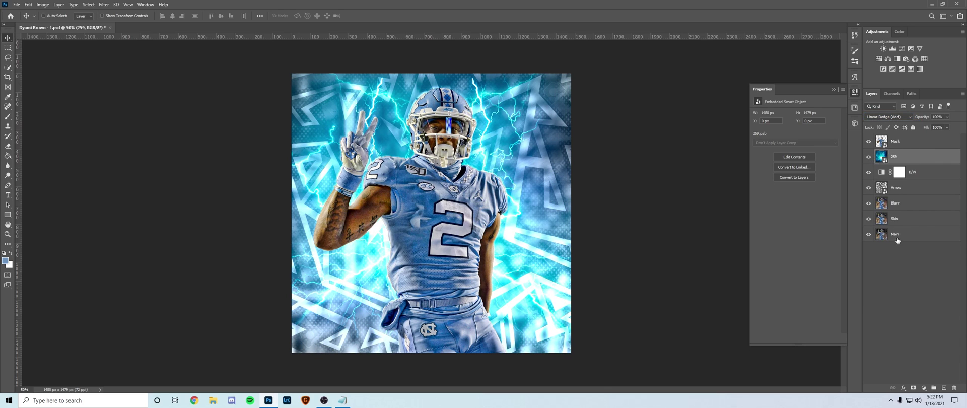
# Add an inverted layer mask to the lightning layer and paint the lightning partly back in with a large soft white brush.
pyautogui.click(913, 387)
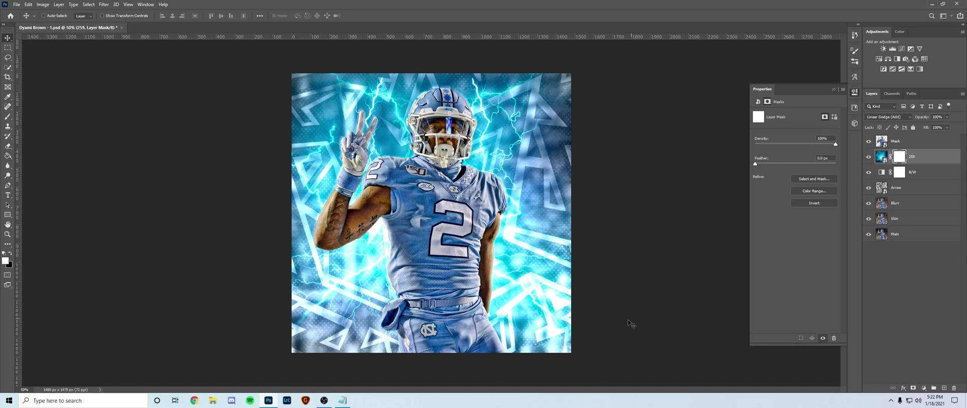
pyautogui.press('b')
pyautogui.hotkey('ctrl', 'i')
pyautogui.press('0')
pyautogui.press(']')
pyautogui.press(']')
pyautogui.click(569, 296)
pyautogui.moveTo(566, 261)
pyautogui.mouseDown()
pyautogui.moveTo(485, 104)
pyautogui.moveTo(308, 108)
pyautogui.moveTo(281, 297)
pyautogui.mouseUp()
pyautogui.press('2')
pyautogui.press('1')
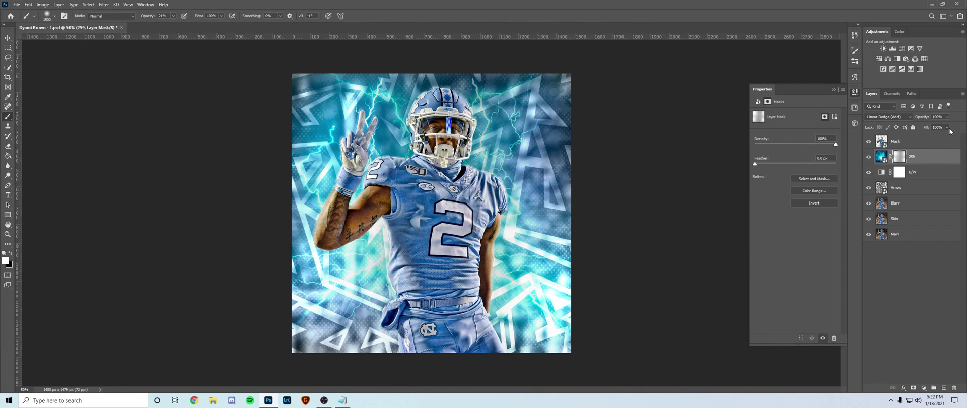
# Lower the fill of the lightning layer slightly.
pyautogui.click(947, 128)
pyautogui.moveTo(949, 136)
pyautogui.mouseDown()
pyautogui.moveTo(936, 136)
pyautogui.moveTo(945, 128)
pyautogui.mouseUp()
pyautogui.click(946, 117)
pyautogui.press('v')
# Add a Curves adjustment named Dark above the Mask layer and clip it to that layer.
pyautogui.click(898, 142)
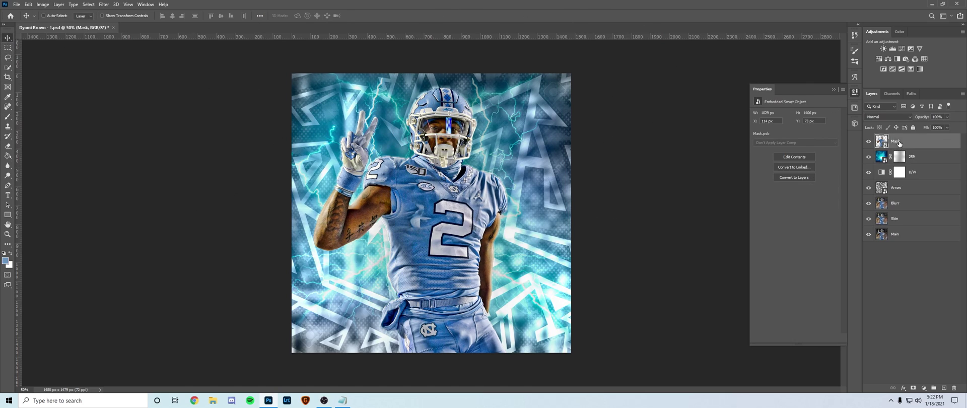
pyautogui.click(901, 48)
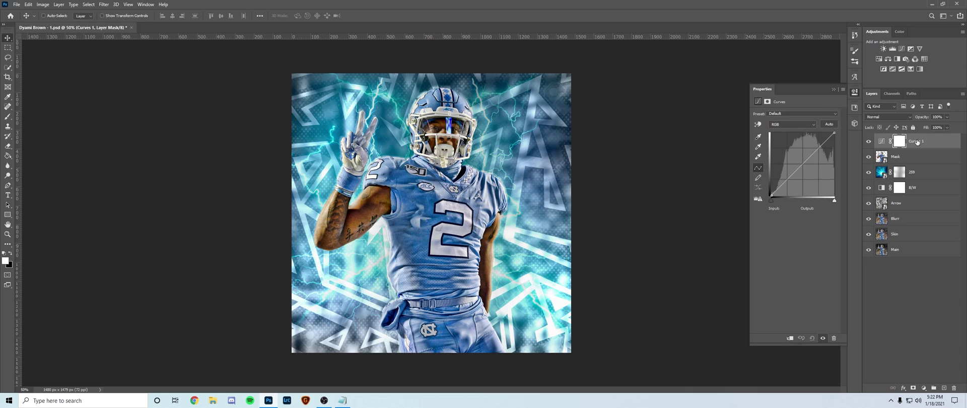
pyautogui.doubleClick(915, 141)
pyautogui.rightClick(915, 144)
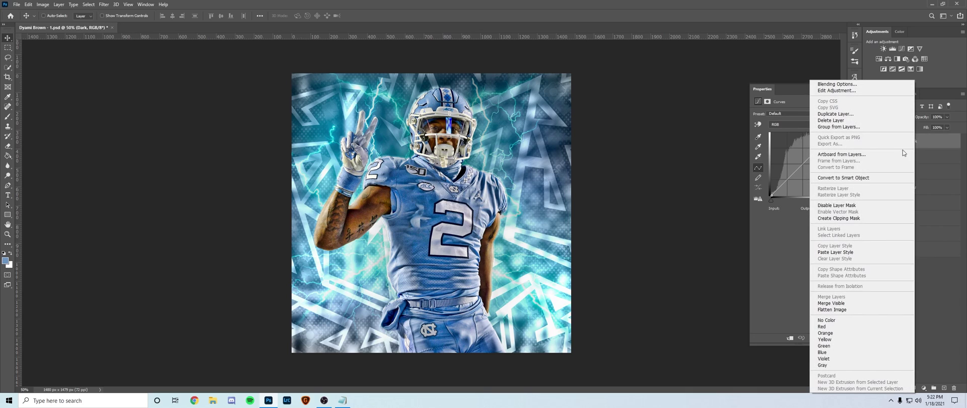
pyautogui.click(856, 218)
# Pull the Dark curve down to darken the player and invert its layer mask to black.
pyautogui.moveTo(805, 163); pyautogui.dragTo(821, 182)
pyautogui.click(905, 144)
pyautogui.hotkey('ctrl', 'i')
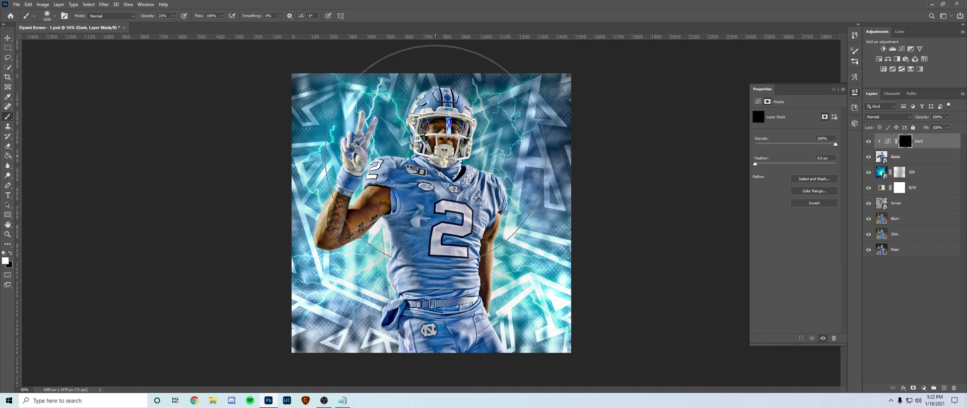
# Paint the Dark layer's mask white over the face behind the helmet visor with a much smaller brush.
pyautogui.press('z')
pyautogui.moveTo(456, 104); pyautogui.dragTo(510, 118)
pyautogui.press('b')
pyautogui.scroll(-1, 366, 171)
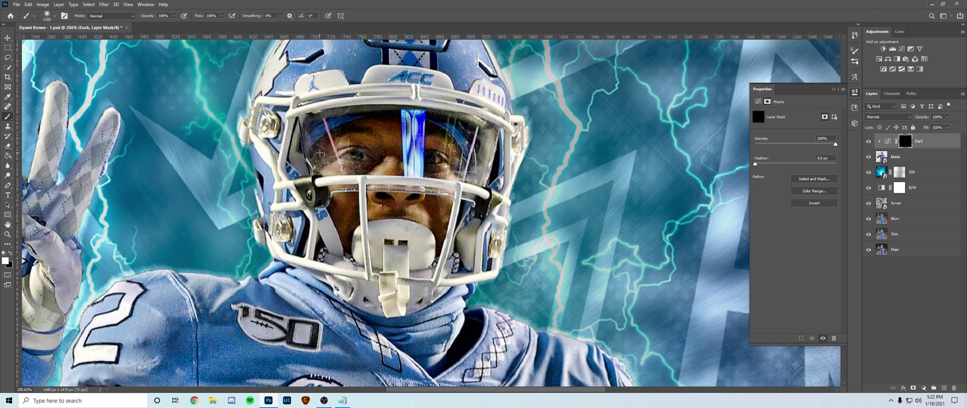
pyautogui.press('[')
pyautogui.press('[')
pyautogui.press('[')
pyautogui.press('[')
pyautogui.press('[')
pyautogui.press('[')
pyautogui.press('[')
pyautogui.press('[')
pyautogui.press('[')
pyautogui.press('[')
pyautogui.press('[')
pyautogui.press('[')
pyautogui.press('[')
pyautogui.press('[')
pyautogui.press('[')
pyautogui.press('[')
pyautogui.press('[')
pyautogui.press('[')
pyautogui.press('[')
pyautogui.press('[')
pyautogui.moveTo(315, 158)
pyautogui.mouseDown()
pyautogui.moveTo(489, 171)
pyautogui.moveTo(484, 137)
pyautogui.moveTo(328, 131)
pyautogui.moveTo(444, 143)
pyautogui.moveTo(339, 129)
pyautogui.moveTo(404, 126)
pyautogui.moveTo(301, 138)
pyautogui.moveTo(295, 159)
pyautogui.mouseUp()
pyautogui.press('5')
pyautogui.press('2')
pyautogui.click(294, 170)
pyautogui.moveTo(494, 175); pyautogui.dragTo(491, 169)
pyautogui.press('1')
pyautogui.moveTo(426, 178); pyautogui.dragTo(444, 178)
# Lower the Dark layer's fill to 75% and switch the brush colour to black.
pyautogui.moveTo(945, 127); pyautogui.dragTo(938, 138)
pyautogui.moveTo(452, 138); pyautogui.dragTo(469, 118)
pyautogui.press('b')
pyautogui.press('x')
pyautogui.scroll(2, 411, 119)
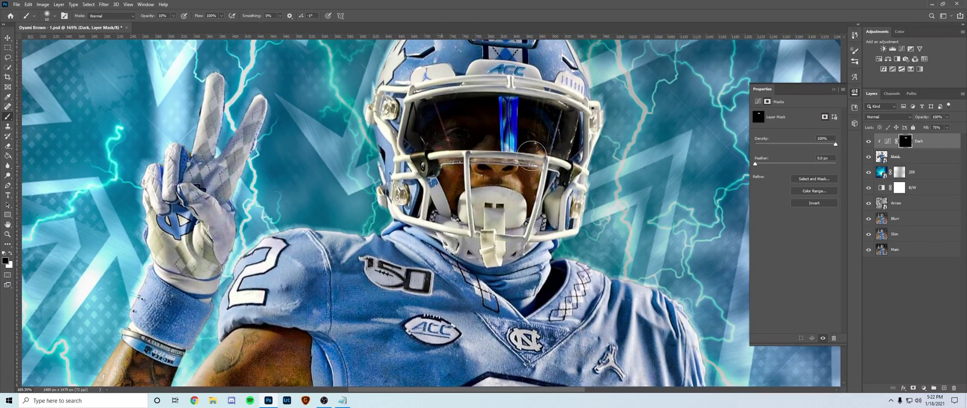
pyautogui.press('z')
pyautogui.scroll(-5, 550, 134)
pyautogui.scroll(1, 462, 135)
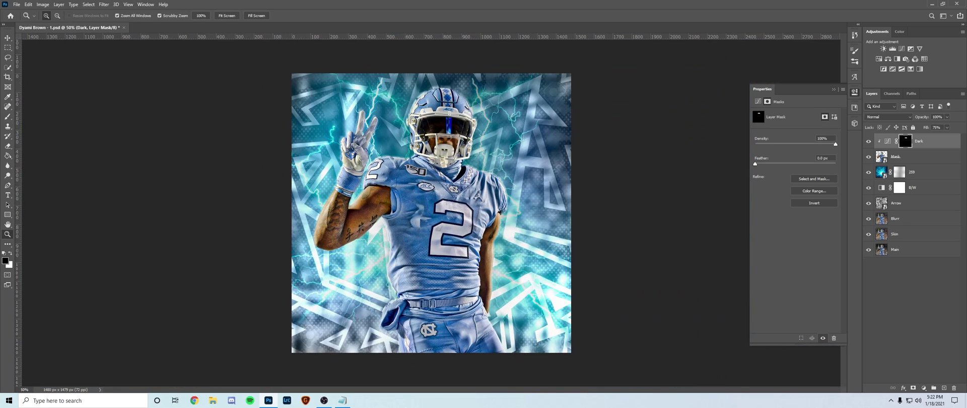
# Set the Dark layer's fill to 41% and compare the player with the layer hidden and shown.
pyautogui.click(945, 127)
pyautogui.moveTo(946, 136); pyautogui.dragTo(935, 139)
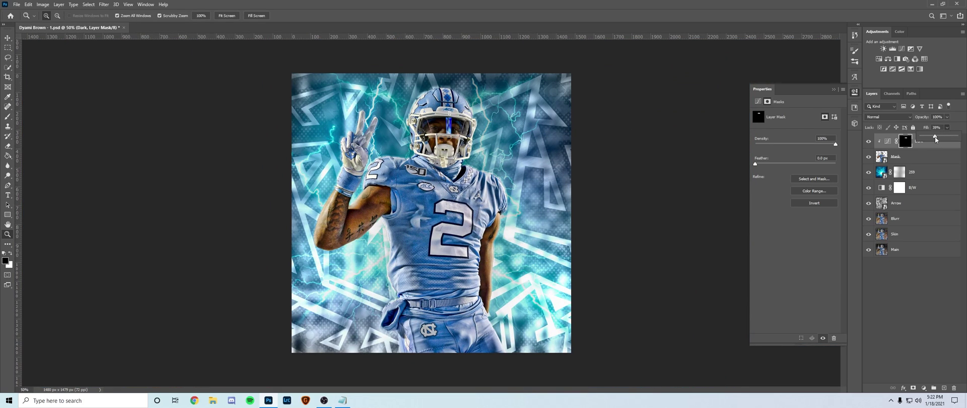
pyautogui.click(868, 141)
pyautogui.click(868, 142)
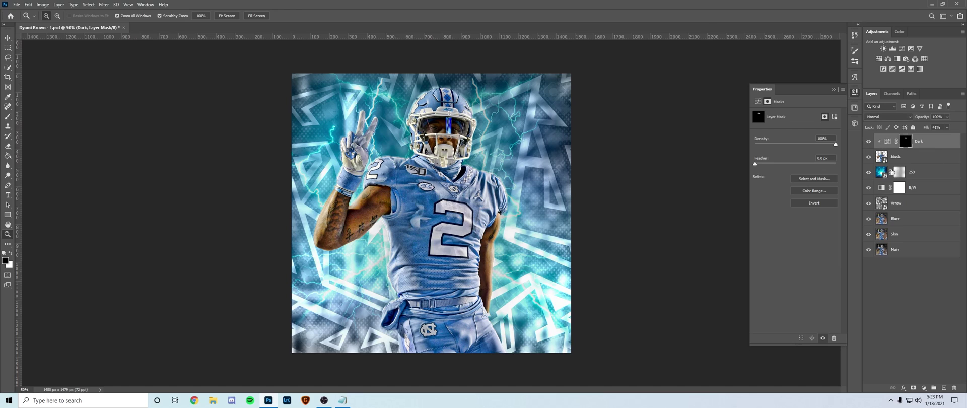
# Duplicate the Mask and Dark layers together and merge the copies into a single layer.
pyautogui.click(904, 158)
pyautogui.keyDown('shift'); pyautogui.click(933, 144); pyautogui.keyUp('shift')
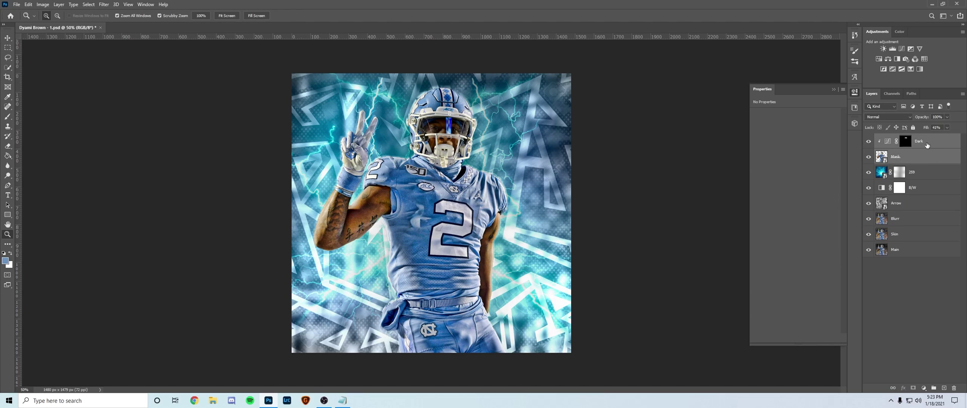
pyautogui.hotkey('ctrl', 'j')
pyautogui.rightClick(923, 147)
pyautogui.click(848, 297)
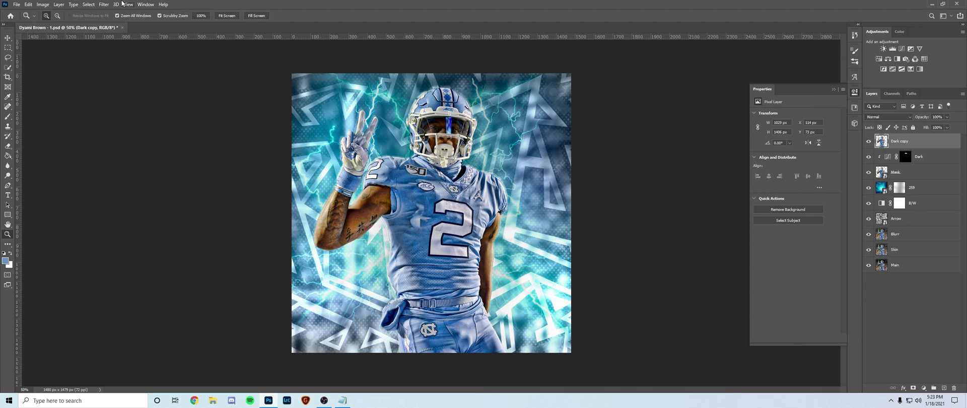
# Apply a Radial Blur to the merged player copy with amount 10, Zoom method and Good quality.
pyautogui.click(104, 4)
pyautogui.moveTo(124, 91)
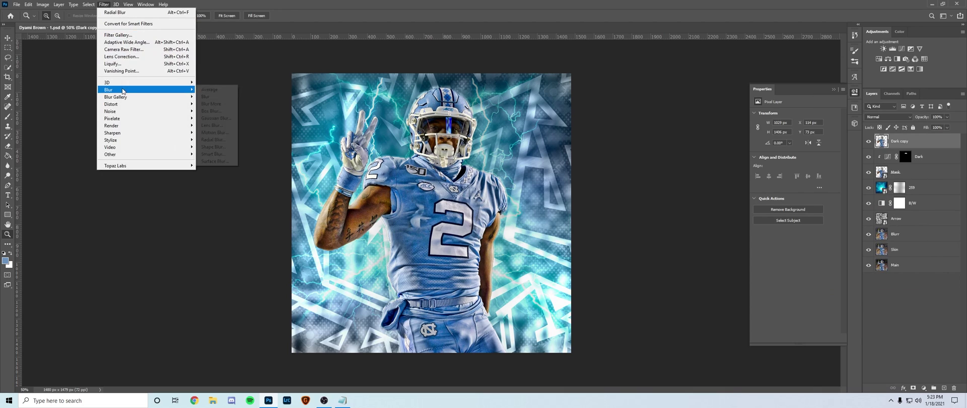
pyautogui.click(224, 143)
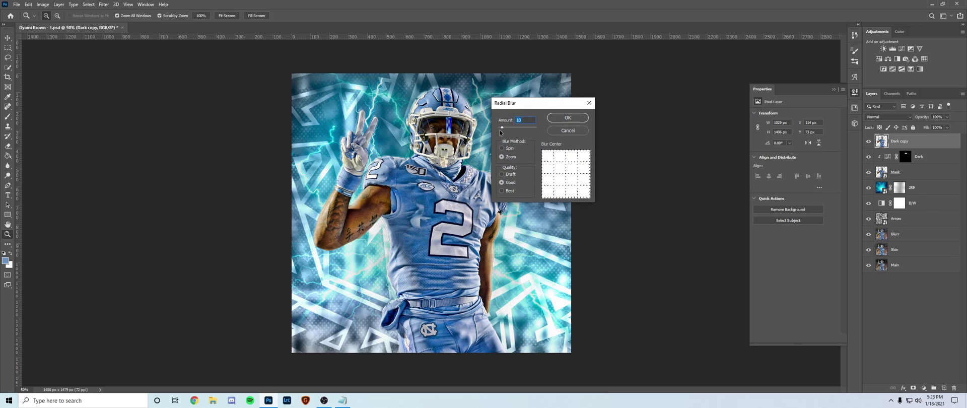
pyautogui.click(554, 116)
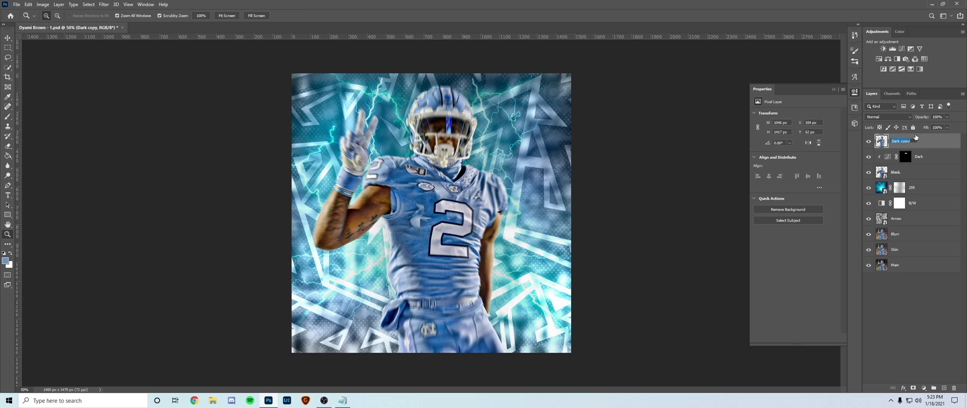
# Name the blurred player copy Blurr and give it a layer mask inverted to black.
pyautogui.click(913, 387)
pyautogui.press('b')
pyautogui.hotkey('ctrl', 'i')
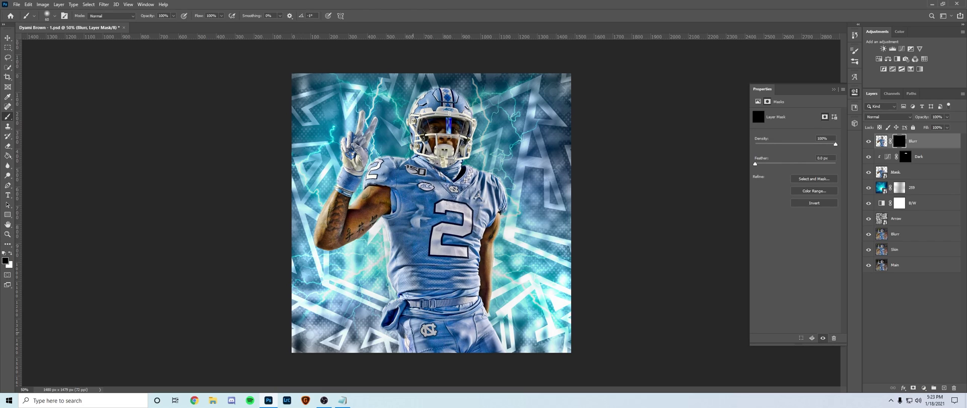
# Paint white on the Blurr mask with a large soft brush around the waist and arms, finishing with brush opacity at 10%.
pyautogui.press(']')
pyautogui.press(']')
pyautogui.press(']')
pyautogui.press(']')
pyautogui.press(']')
pyautogui.press(']')
pyautogui.press(']')
pyautogui.press(']')
pyautogui.press(']')
pyautogui.press(']')
pyautogui.press(']')
pyautogui.press(']')
pyautogui.press('5')
pyautogui.press('2')
pyautogui.press('x')
pyautogui.moveTo(397, 354)
pyautogui.mouseDown()
pyautogui.moveTo(452, 388)
pyautogui.moveTo(448, 381)
pyautogui.mouseUp()
pyautogui.moveTo(390, 310)
pyautogui.mouseDown()
pyautogui.moveTo(373, 237)
pyautogui.moveTo(342, 248)
pyautogui.moveTo(319, 244)
pyautogui.mouseUp()
pyautogui.moveTo(508, 277); pyautogui.dragTo(503, 178)
pyautogui.press('x')
pyautogui.press('5')
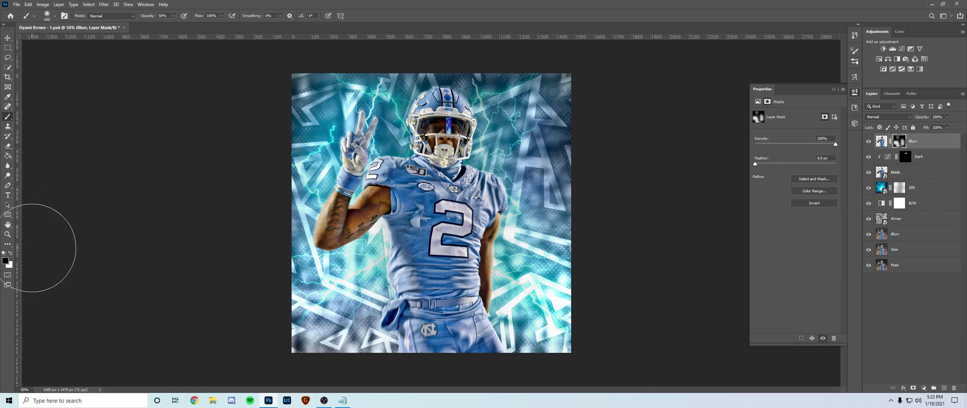
pyautogui.press('x')
pyautogui.press('1')
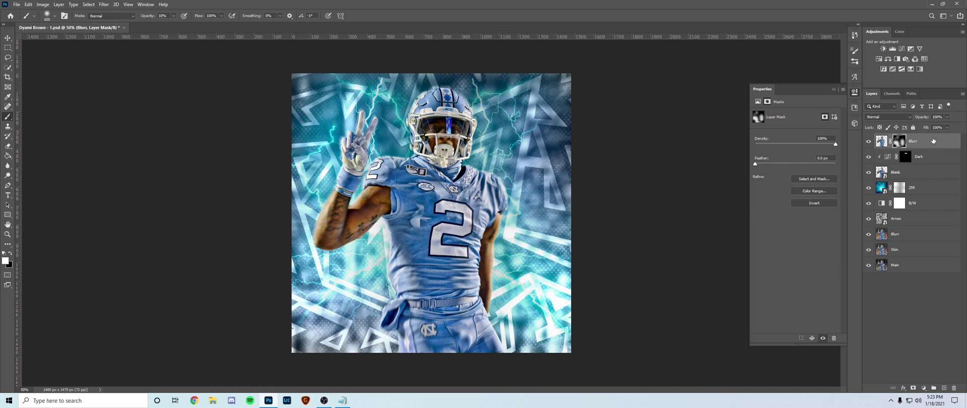
# Duplicate the Arrow texture layer and place the copy above all other layers under the name Arrow.
pyautogui.click(881, 141)
pyautogui.click(7, 36)
pyautogui.click(894, 216)
pyautogui.hotkey('ctrl', 'j')
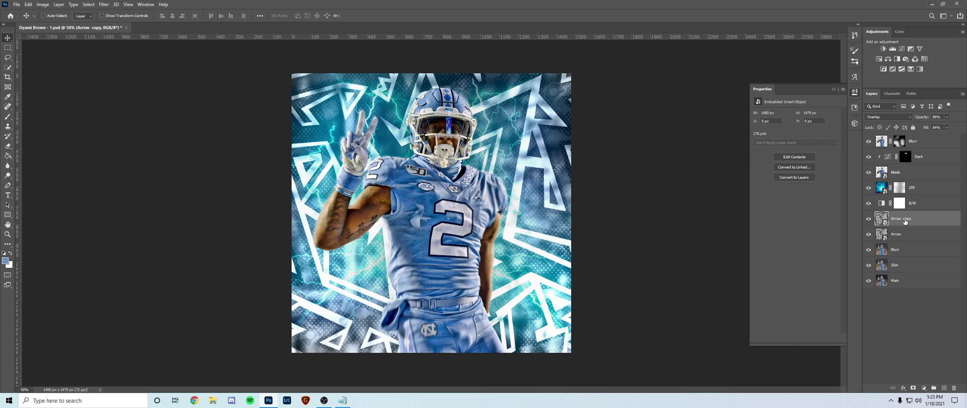
pyautogui.moveTo(913, 221); pyautogui.dragTo(893, 146)
pyautogui.press('Return')
# Clear the top Arrow layer's style and set it to Linear Dodge (Add) with 68% opacity and 72% fill.
pyautogui.rightClick(909, 142)
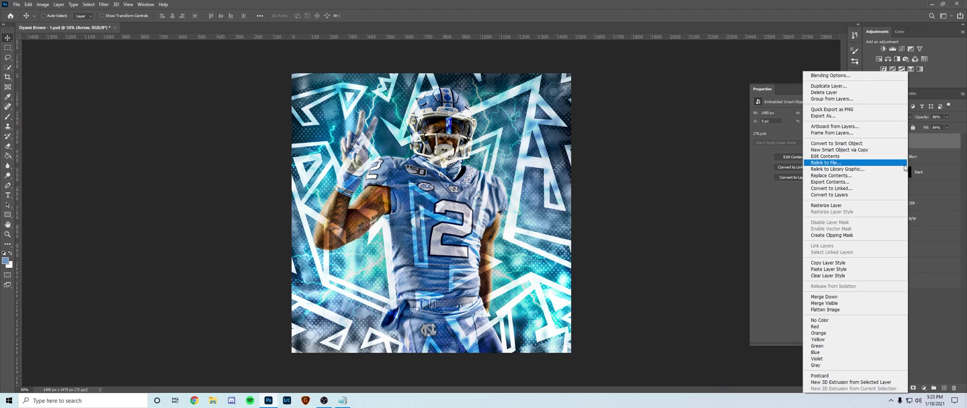
pyautogui.click(850, 276)
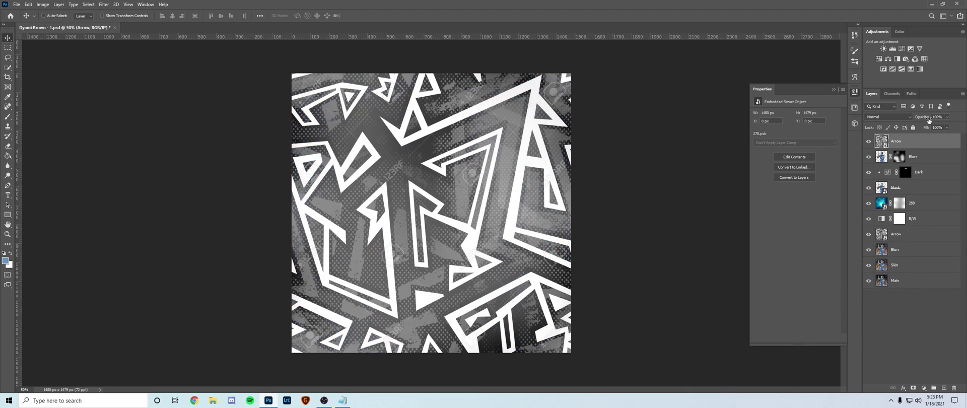
pyautogui.click(880, 119)
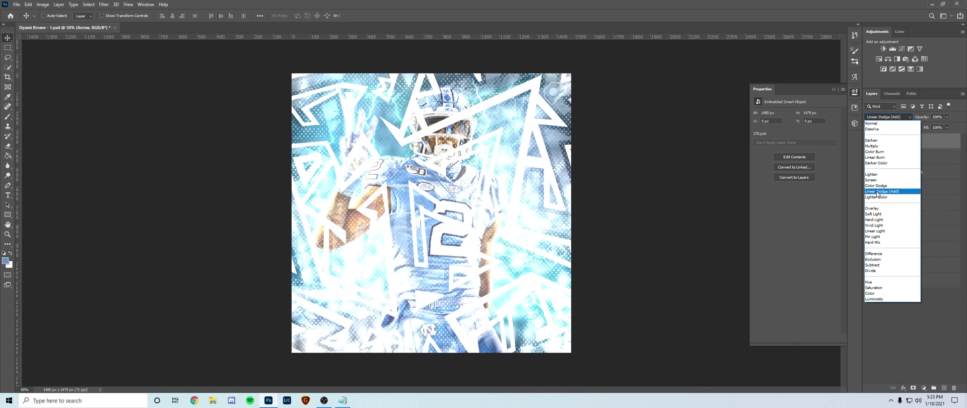
pyautogui.click(879, 191)
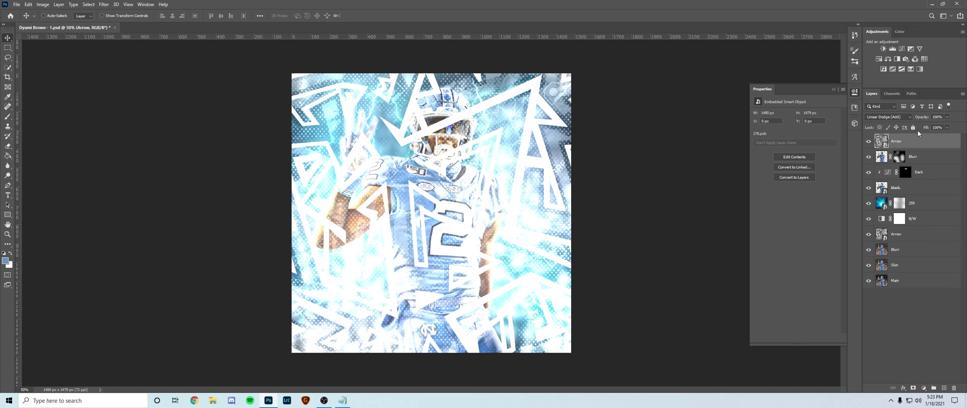
pyautogui.moveTo(947, 129); pyautogui.dragTo(936, 128)
# Add a layer mask to the top Arrow layer and invert it to black.
pyautogui.click(912, 388)
pyautogui.press('b')
pyautogui.hotkey('ctrl', 'i')
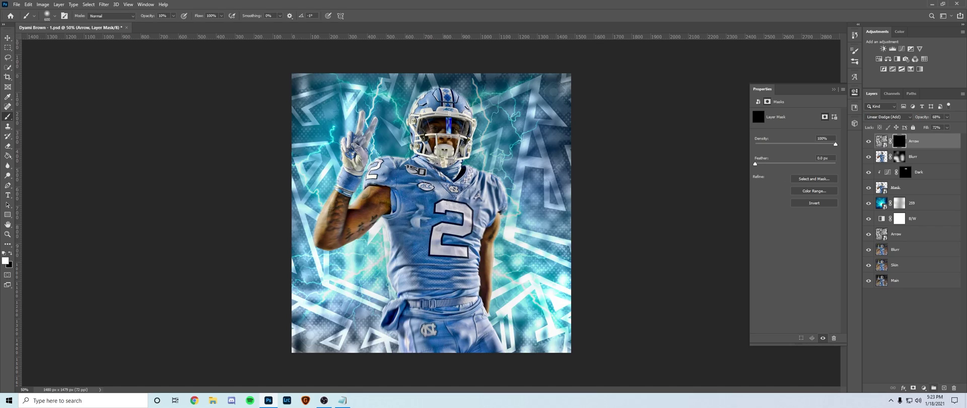
# Paint white on the top Arrow mask at varying brush opacities over the player's waist, raised elbow and the background beside the player.
pyautogui.press(']')
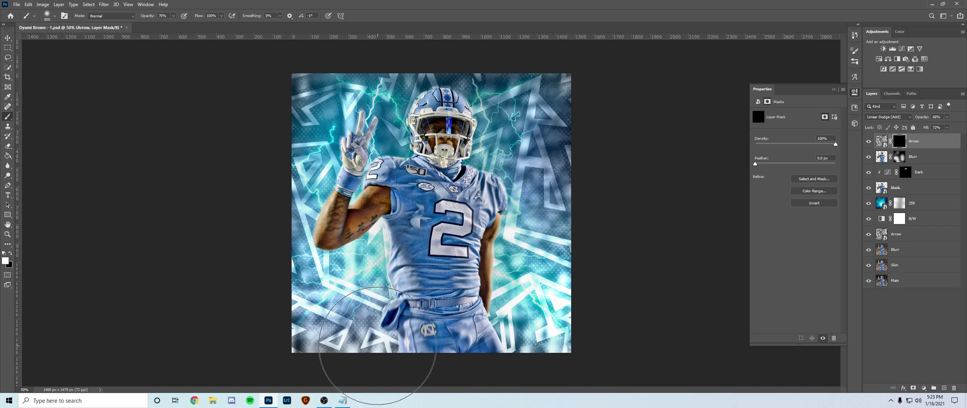
pyautogui.click(378, 352)
pyautogui.click(427, 352)
pyautogui.press('2')
pyautogui.click(515, 294)
pyautogui.press('1')
pyautogui.press('5')
pyautogui.click(332, 250)
pyautogui.click(325, 252)
pyautogui.click(320, 250)
pyautogui.press('1')
pyautogui.click(525, 218)
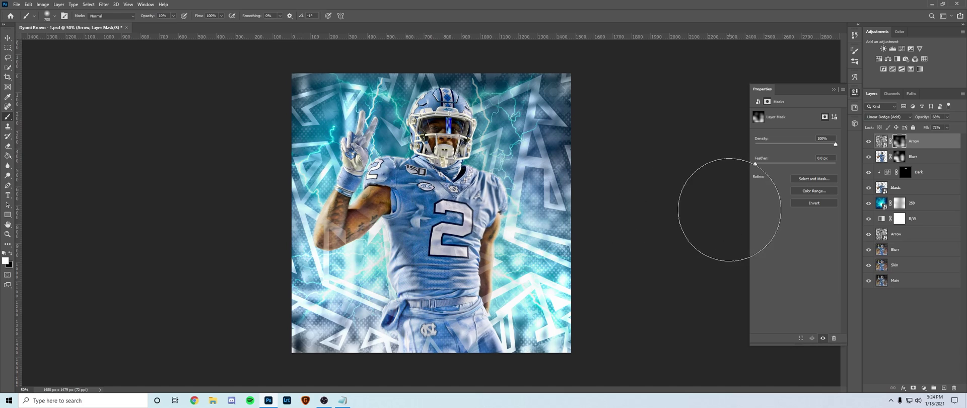
# Create a new top layer named Blue and fill it with the light blue sampled from the helmet.
pyautogui.click(943, 387)
pyautogui.keyDown('alt'); pyautogui.click(454, 88); pyautogui.keyUp('alt')
pyautogui.click(436, 97)
pyautogui.keyDown('alt'); pyautogui.click(433, 101); pyautogui.keyUp('alt')
pyautogui.press('g')
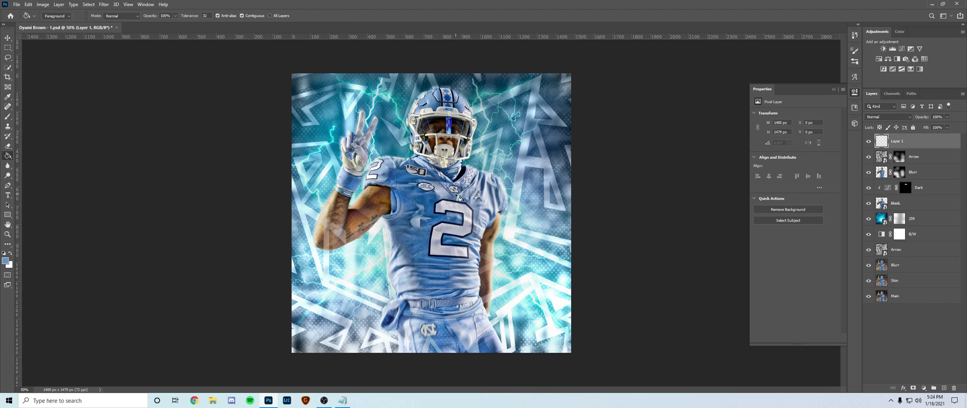
pyautogui.click(460, 198)
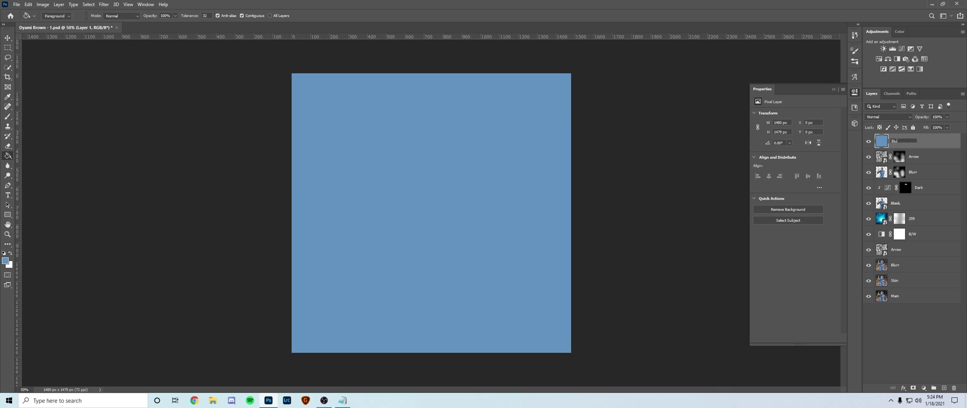
pyautogui.press('Return')
# Try out blend modes on the Blue layer, choose Vivid Light and rename the layer Blue - Vivid Light.
pyautogui.click(873, 119)
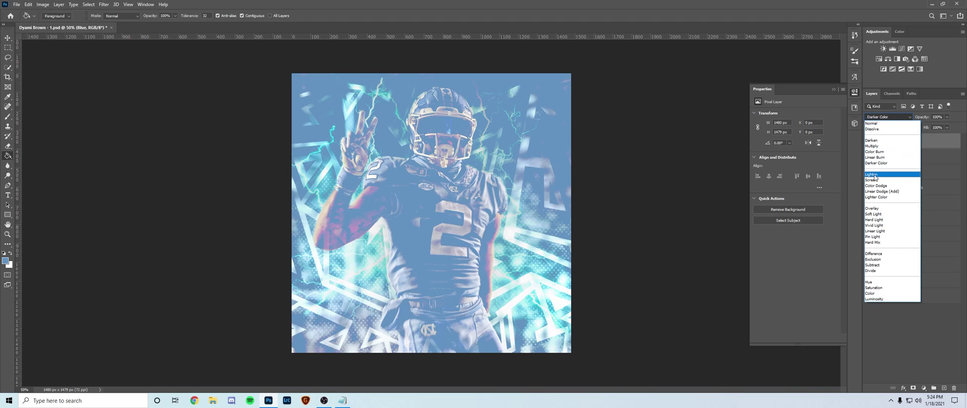
pyautogui.press('Down')
pyautogui.press('Down')
pyautogui.press('Down')
pyautogui.press('Down')
pyautogui.press('Down')
pyautogui.press('Down')
pyautogui.press('Down')
pyautogui.press('Down')
pyautogui.press('Down')
pyautogui.press('Down')
pyautogui.press('Down')
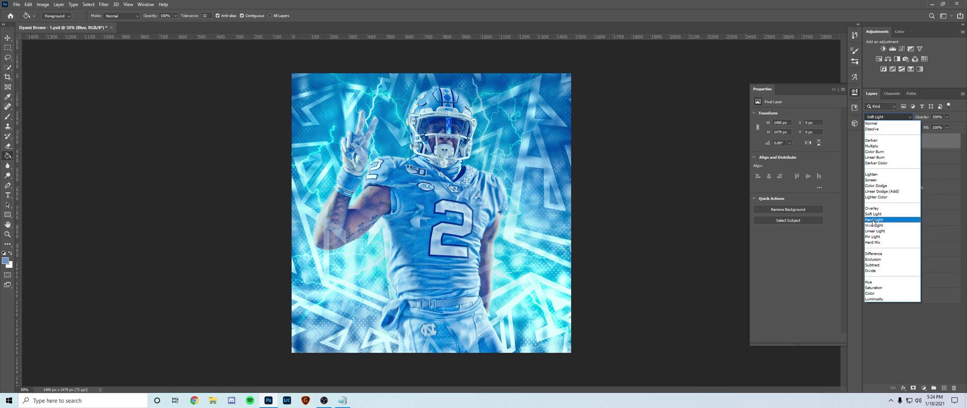
pyautogui.click(873, 227)
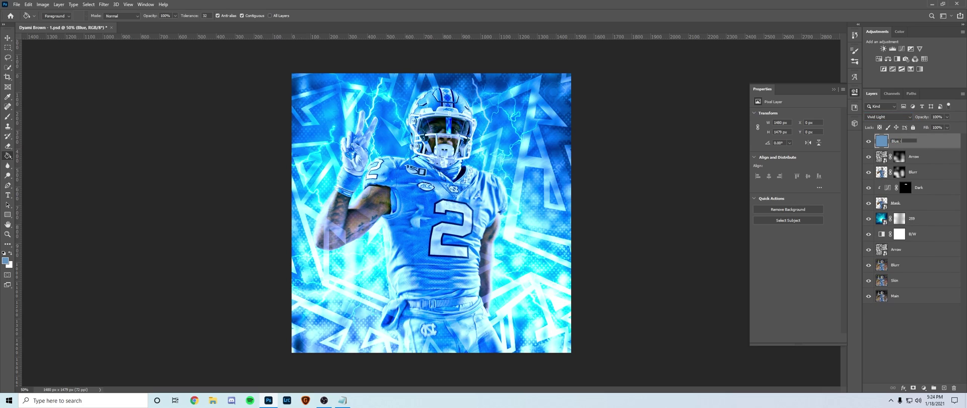
pyautogui.write('- Vivid Light')
pyautogui.press('Return')
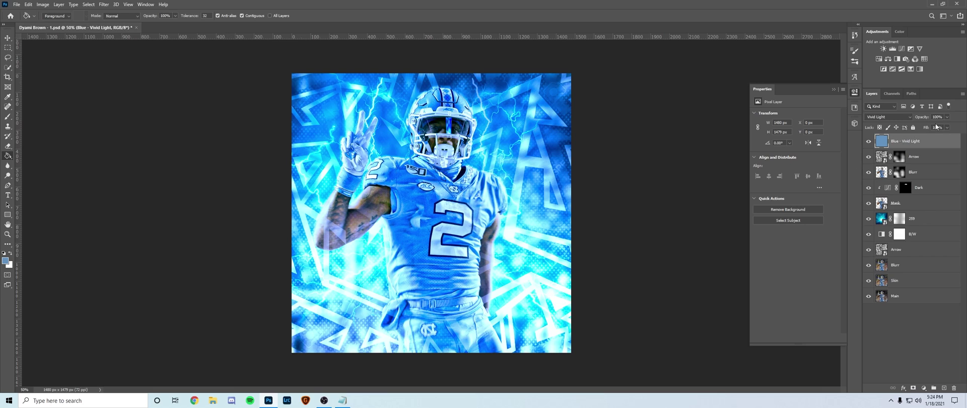
# Slightly lower the Blue - Vivid Light layer's opacity and fill, and add a layer mask inverted to black.
pyautogui.click(946, 128)
pyautogui.click(946, 122)
pyautogui.click(914, 388)
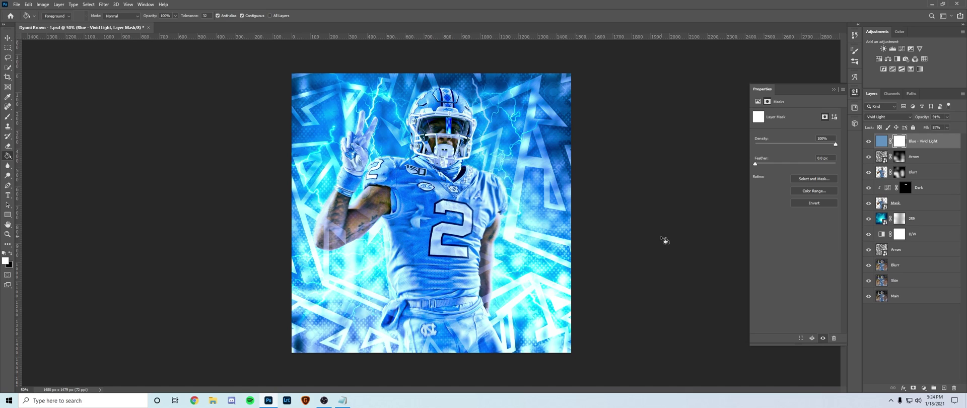
pyautogui.hotkey('ctrl', 'i')
pyautogui.press('b')
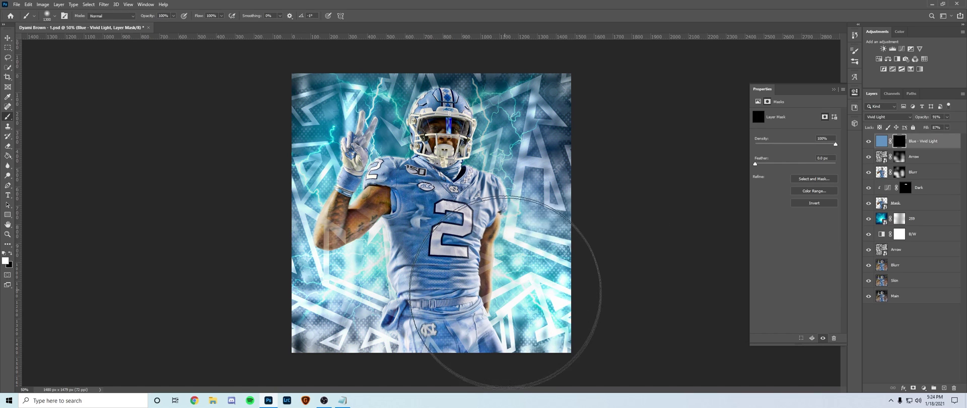
# Paint white on the Blue - Vivid Light mask across the lower player and the upper background, then lower the brush opacity to 10%.
pyautogui.moveTo(508, 296)
pyautogui.mouseDown()
pyautogui.moveTo(439, 329)
pyautogui.moveTo(364, 295)
pyautogui.moveTo(354, 277)
pyautogui.moveTo(355, 318)
pyautogui.mouseUp()
pyautogui.press('2')
pyautogui.moveTo(290, 134)
pyautogui.mouseDown()
pyautogui.moveTo(323, 250)
pyautogui.moveTo(393, 126)
pyautogui.moveTo(533, 105)
pyautogui.mouseUp()
pyautogui.press('1')
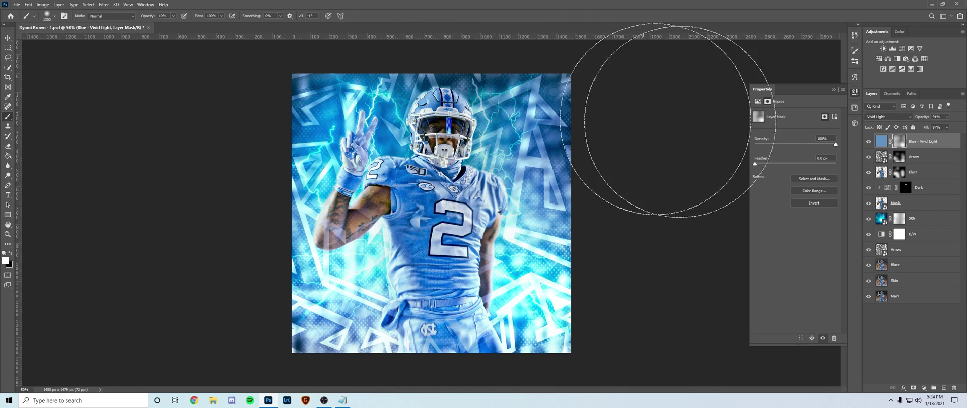
# Add a Selective Color adjustment layer at the top and name it SC.
pyautogui.click(911, 70)
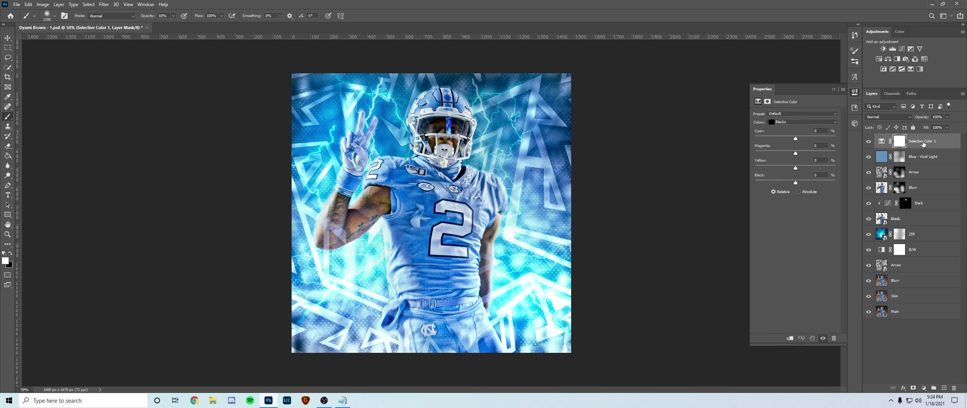
pyautogui.doubleClick(923, 141)
pyautogui.write('SC')
pyautogui.press('Return')
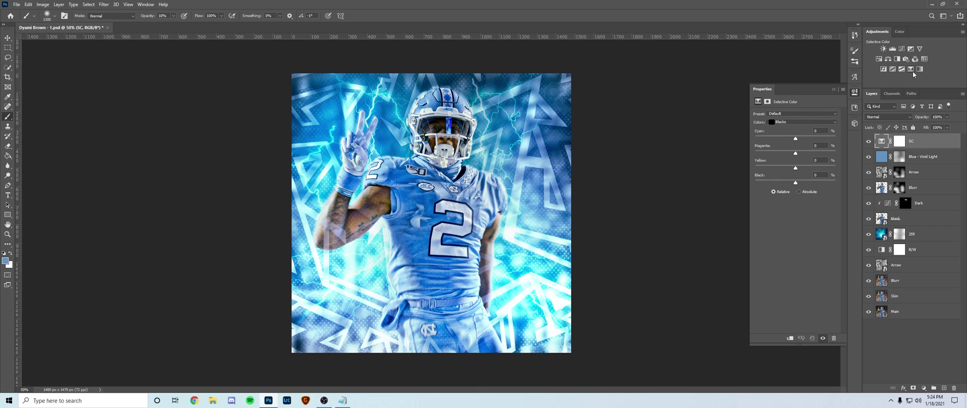
# Adjust the Reds of the SC layer with cyan at -46, slightly more magenta and nearly maximum yellow.
pyautogui.click(781, 122)
pyautogui.click(790, 128)
pyautogui.moveTo(795, 153); pyautogui.dragTo(845, 158)
# Select the Blue - Vivid Light layer's mask and make the brush smaller, with white as the painting colour.
pyautogui.click(901, 159)
pyautogui.press('[')
pyautogui.press('[')
pyautogui.press('[')
pyautogui.press('[')
pyautogui.press('[')
pyautogui.press('[')
pyautogui.press('[')
pyautogui.press('[')
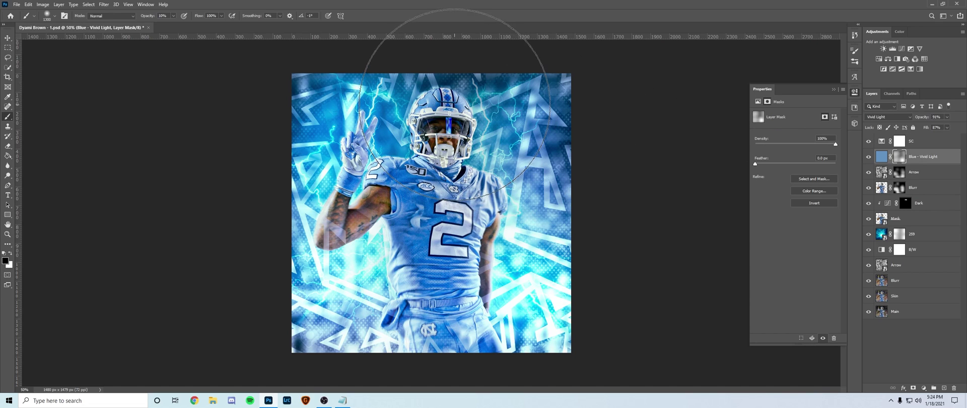
pyautogui.press('x')
pyautogui.press(']')
pyautogui.press(']')
pyautogui.press(']')
pyautogui.press(']')
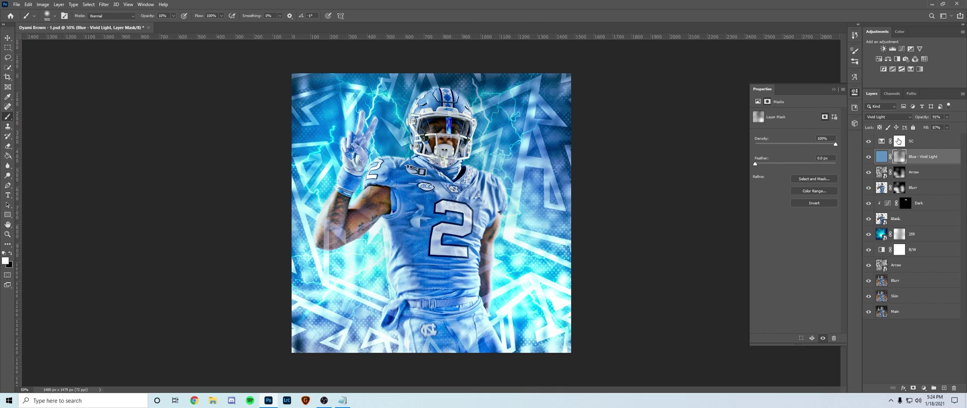
# Return to the SC adjustment, reduce the black in the Reds and adjust the Yellows.
pyautogui.click(898, 141)
pyautogui.click(880, 143)
pyautogui.click(783, 123)
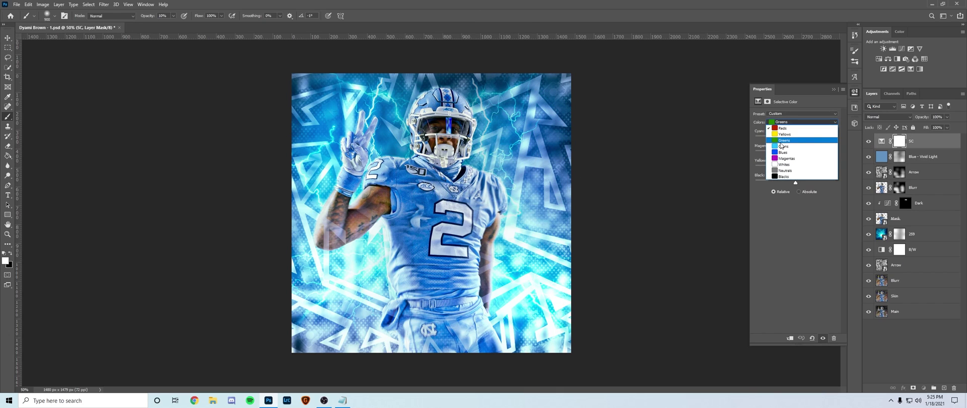
pyautogui.click(754, 133)
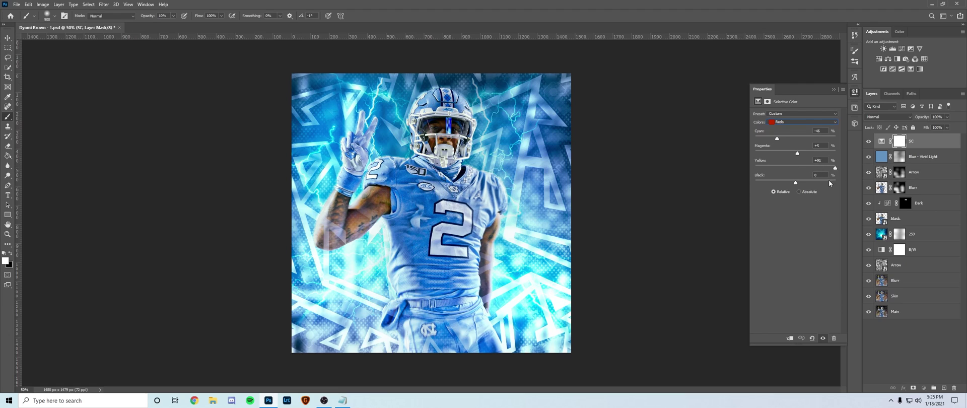
pyautogui.moveTo(796, 180); pyautogui.dragTo(781, 182)
pyautogui.click(795, 122)
pyautogui.click(796, 135)
pyautogui.moveTo(795, 135); pyautogui.dragTo(792, 182)
# Set the SC layer's Cyans to cyan +14, magenta -36 and yellow -100, and adjust their black amount.
pyautogui.click(780, 121)
pyautogui.click(786, 146)
pyautogui.moveTo(795, 139); pyautogui.dragTo(886, 179)
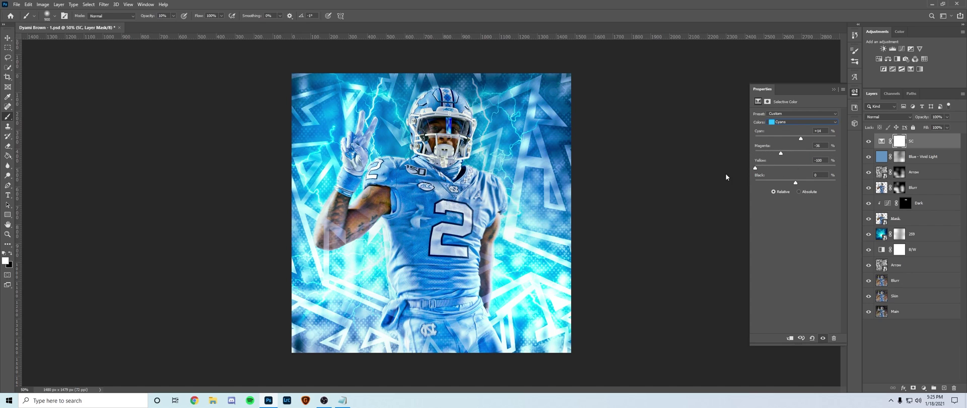
pyautogui.moveTo(778, 184); pyautogui.dragTo(805, 188)
# Set the cyan of the SC layer's Blues to +14 and tune their magenta and black amounts.
pyautogui.click(777, 121)
pyautogui.click(777, 132)
pyautogui.moveTo(795, 138)
pyautogui.mouseDown()
pyautogui.moveTo(742, 128)
pyautogui.moveTo(800, 146)
pyautogui.mouseUp()
pyautogui.moveTo(795, 152); pyautogui.dragTo(799, 154)
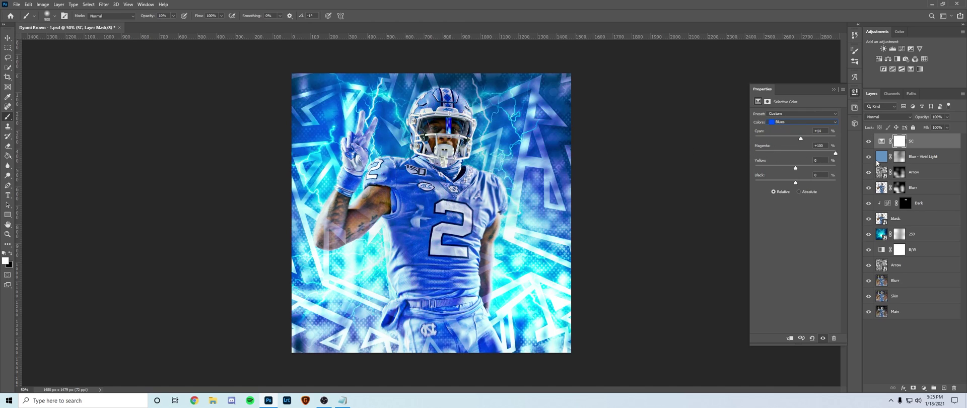
pyautogui.moveTo(835, 153); pyautogui.dragTo(804, 191)
# Slightly lower the black amount in the SC layer's Whites and fine-tune it in the remaining tonal ranges.
pyautogui.click(791, 125)
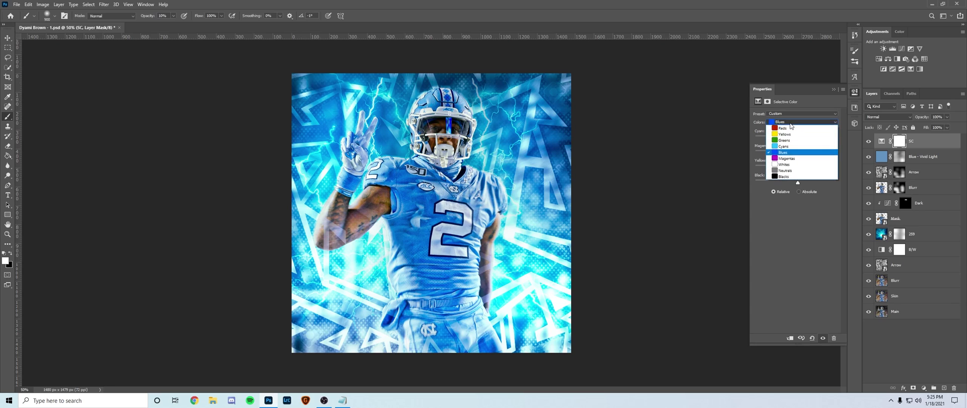
pyautogui.click(793, 178)
pyautogui.moveTo(795, 180); pyautogui.dragTo(796, 210)
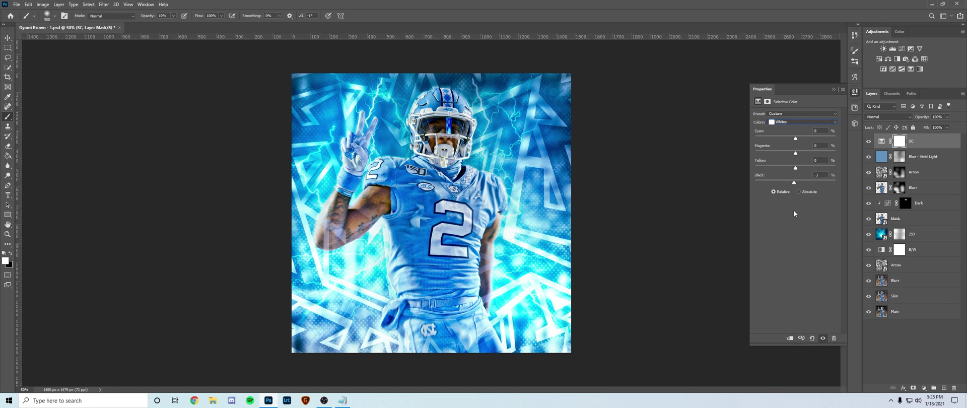
pyautogui.click(800, 122)
pyautogui.click(793, 181)
pyautogui.moveTo(793, 180)
pyautogui.mouseDown()
pyautogui.moveTo(778, 186)
pyautogui.moveTo(817, 192)
pyautogui.moveTo(788, 192)
pyautogui.moveTo(799, 193)
pyautogui.mouseUp()
pyautogui.click(784, 123)
pyautogui.click(797, 180)
pyautogui.moveTo(796, 180); pyautogui.dragTo(794, 187)
# Add a Vibrance adjustment layer with saturation at +100 and vibrance at about -74.
pyautogui.click(919, 50)
pyautogui.moveTo(796, 136); pyautogui.dragTo(846, 136)
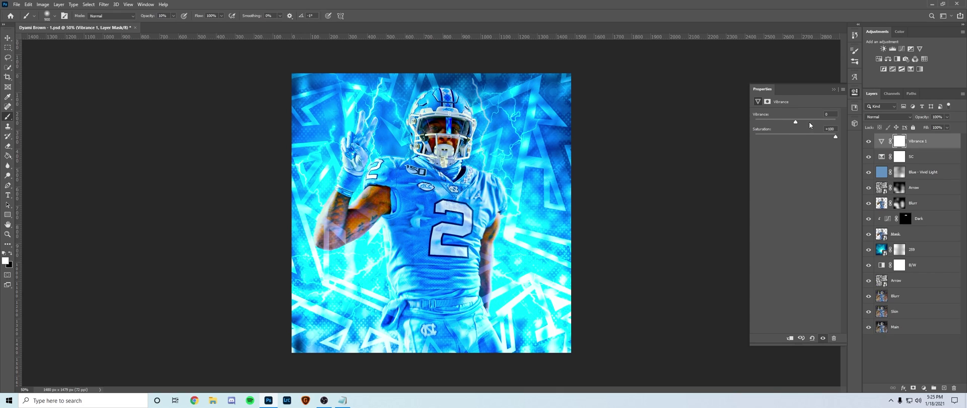
pyautogui.moveTo(796, 122); pyautogui.dragTo(914, 125)
pyautogui.moveTo(835, 122); pyautogui.dragTo(684, 121)
pyautogui.moveTo(754, 128); pyautogui.dragTo(764, 128)
# Rename the new adjustment layer Vibrance, lower its fill to 82% and slightly reduce its opacity.
pyautogui.doubleClick(917, 141)
pyautogui.press('Right')
pyautogui.press('BackSpace')
pyautogui.press('BackSpace')
pyautogui.click(946, 128)
pyautogui.click(942, 137)
pyautogui.click(945, 122)
pyautogui.click(946, 117)
pyautogui.moveTo(945, 126); pyautogui.dragTo(937, 126)
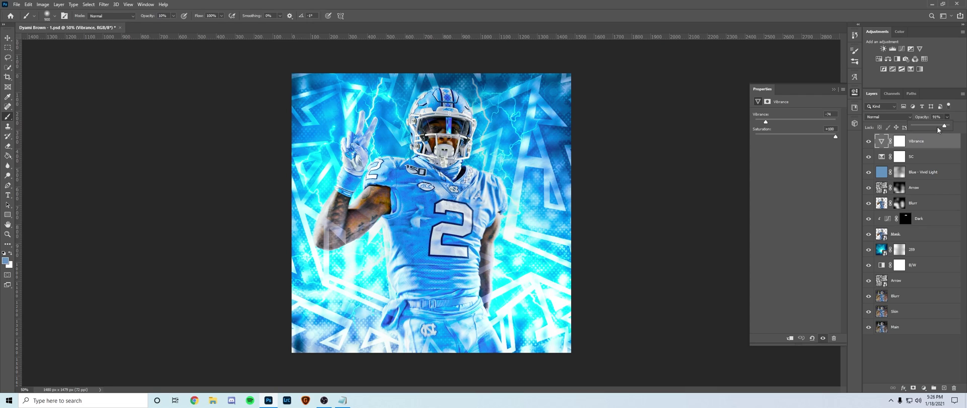
# Invert the Vibrance mask to black and paint white over parts of the player and background with a large soft brush.
pyautogui.click(899, 141)
pyautogui.hotkey('ctrl', 'i')
pyautogui.press('7')
pyautogui.press('2')
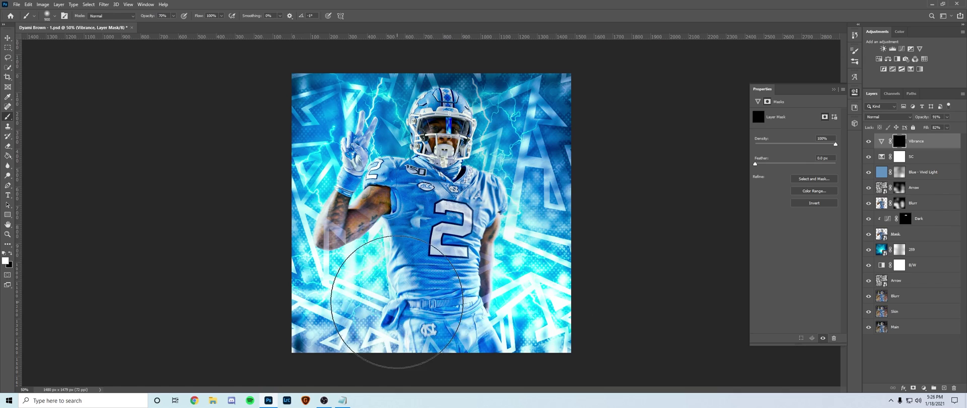
pyautogui.moveTo(515, 334)
pyautogui.mouseDown()
pyautogui.moveTo(345, 367)
pyautogui.moveTo(269, 195)
pyautogui.moveTo(392, 76)
pyautogui.moveTo(401, 109)
pyautogui.mouseUp()
pyautogui.press('1')
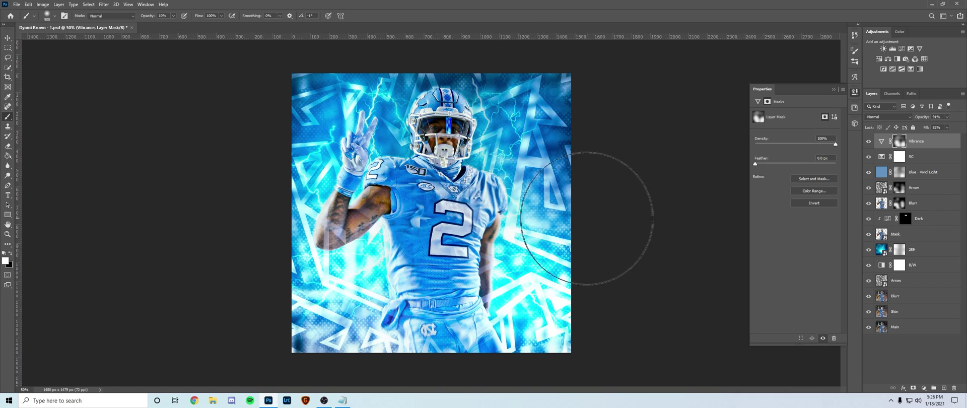
# Group all layers above Main and name the group [Design].
pyautogui.press('z')
pyautogui.keyDown('alt'); pyautogui.click(569, 225); pyautogui.keyUp('alt')
pyautogui.click(569, 225)
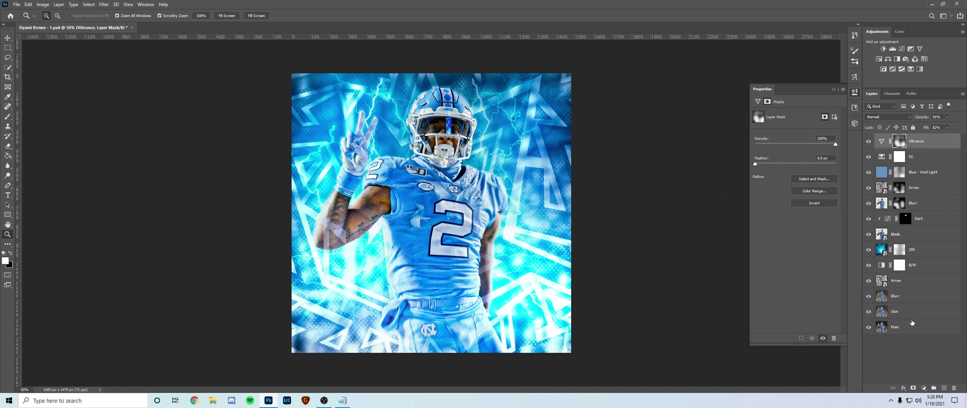
pyautogui.keyDown('shift'); pyautogui.click(912, 315); pyautogui.keyUp('shift')
pyautogui.hotkey('ctrl', 'g')
pyautogui.doubleClick(900, 138)
pyautogui.write('Desig')
pyautogui.write('ign]')
pyautogui.press('Return')
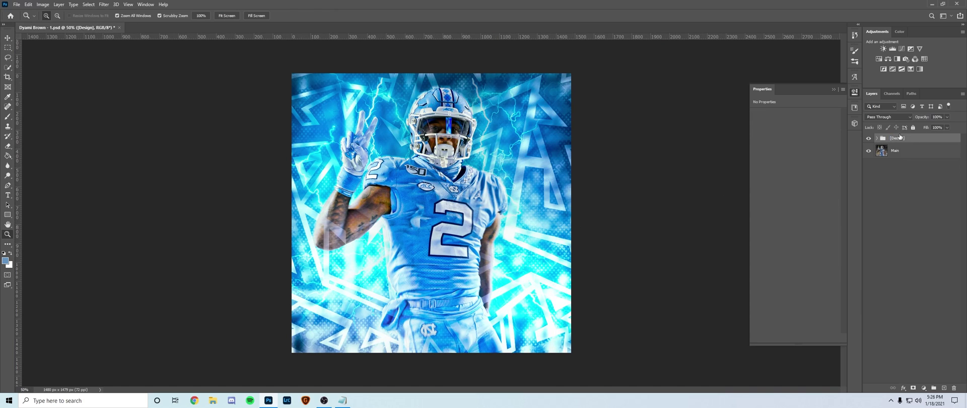
# Toggle the visibility of the [Design] group off and on to compare the finished graphic with the original photo.
pyautogui.click(868, 137)
pyautogui.click(868, 138)
pyautogui.press('v')
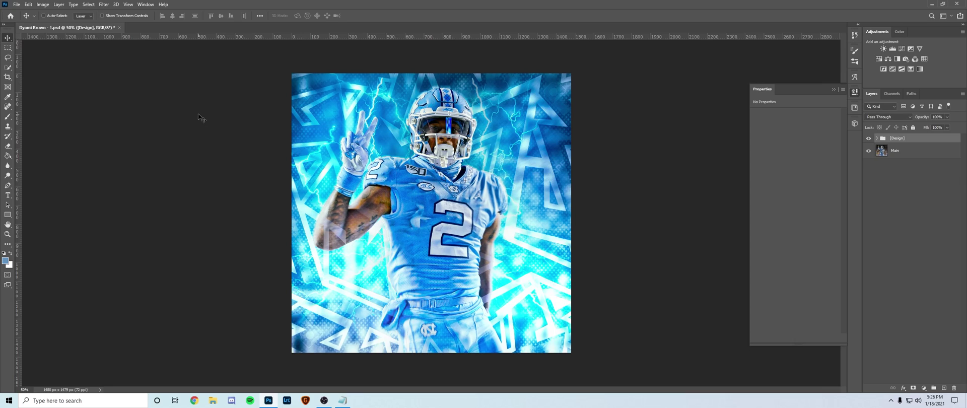